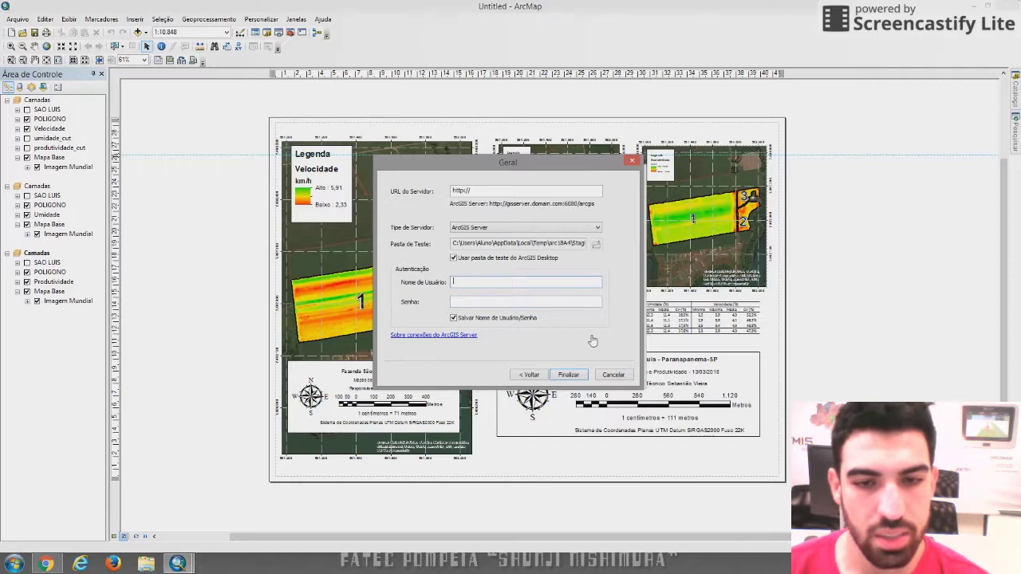
Try to create an ArcGIS Server connection without entering a server address, and cancel publishing the map service
click(580, 376)
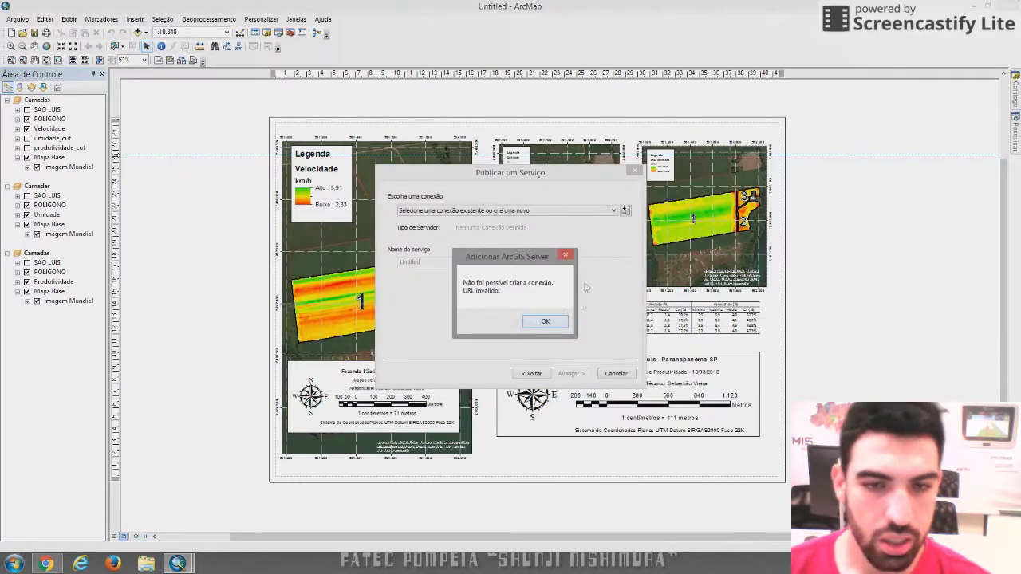
click(551, 321)
click(617, 373)
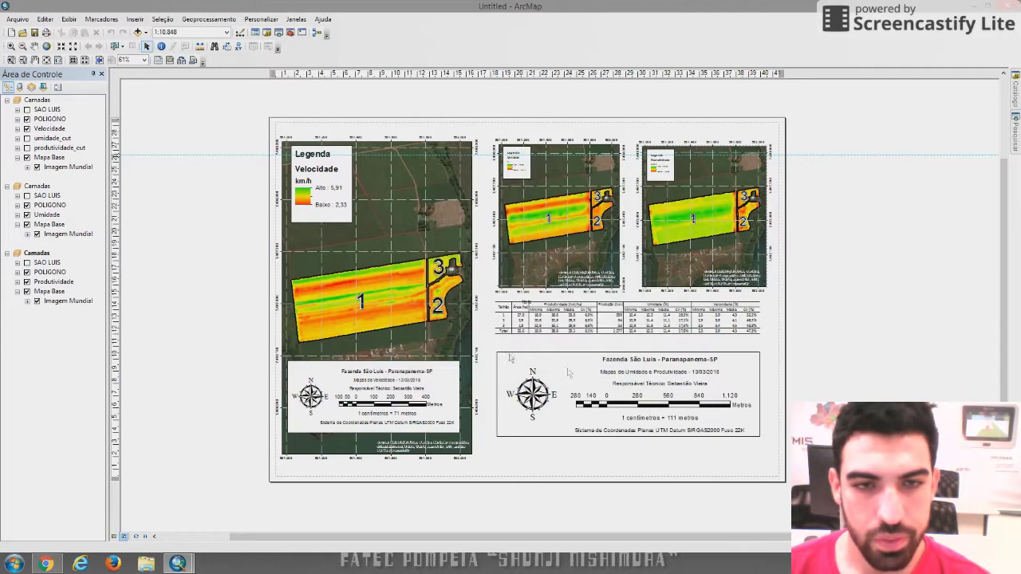
click(18, 19)
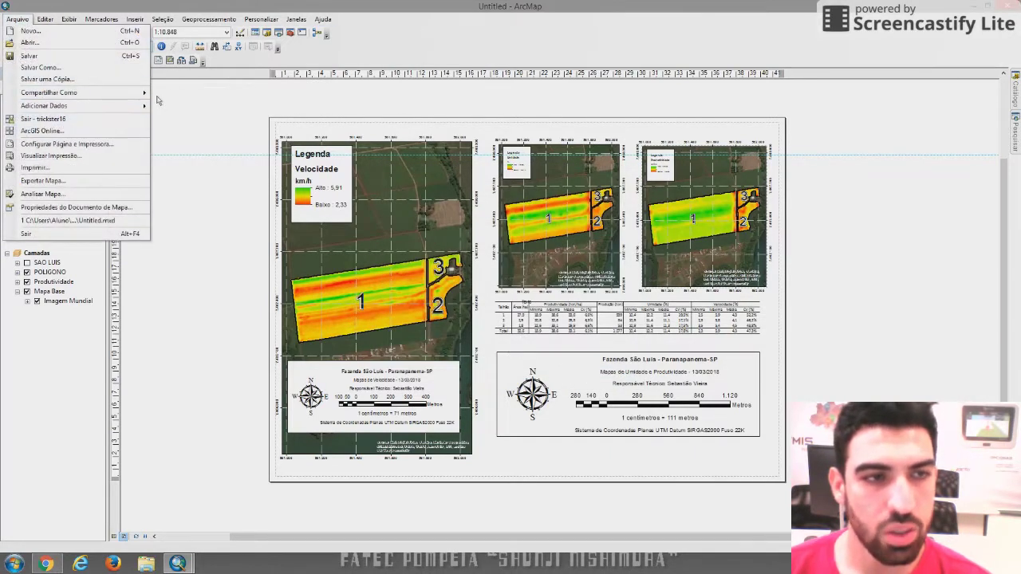
click(246, 127)
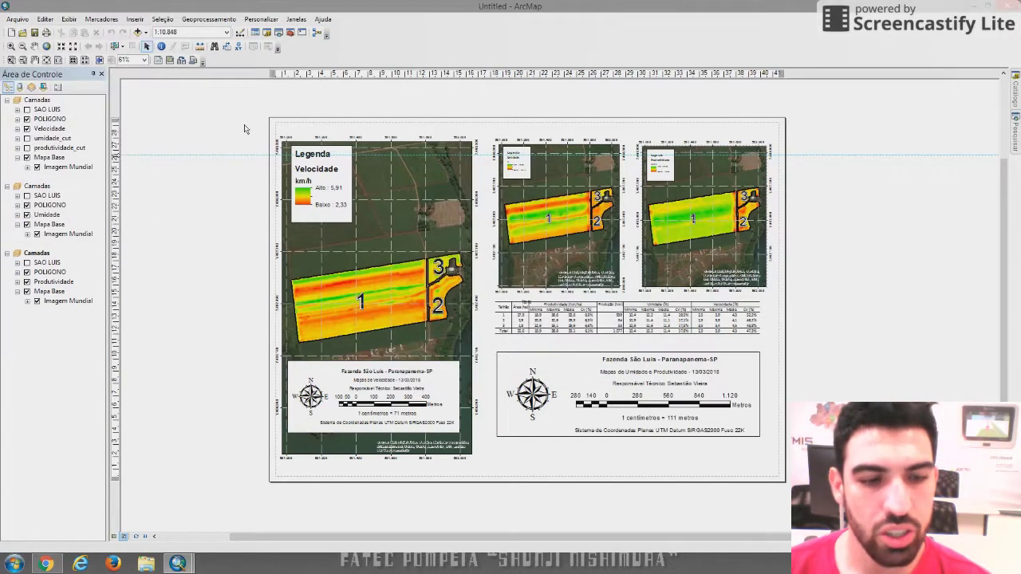
Switch to ArcGIS Online in Chrome, view the account's profile page, and open the Conteúdo page
mouse_move(46, 563)
click(46, 524)
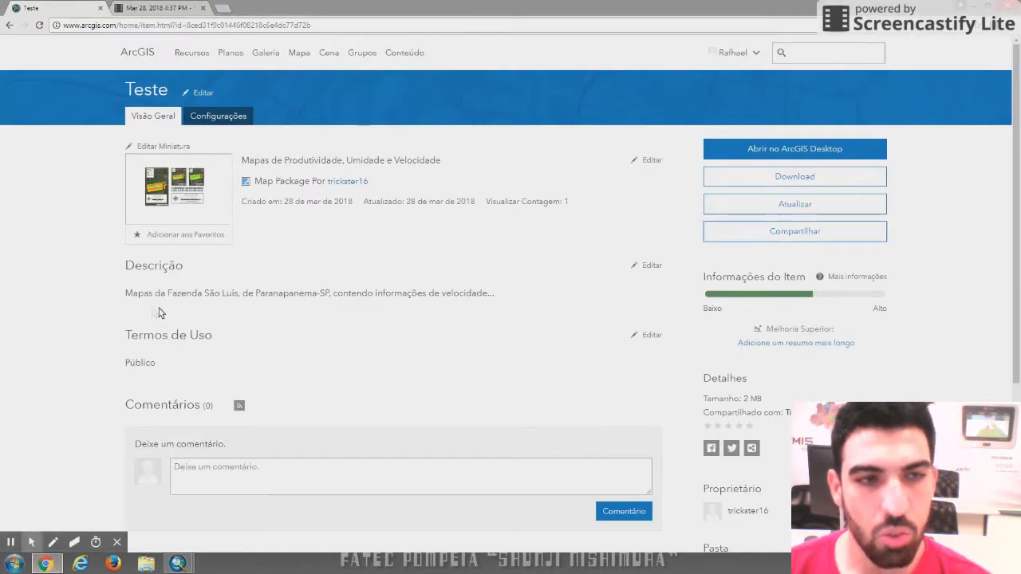
click(144, 54)
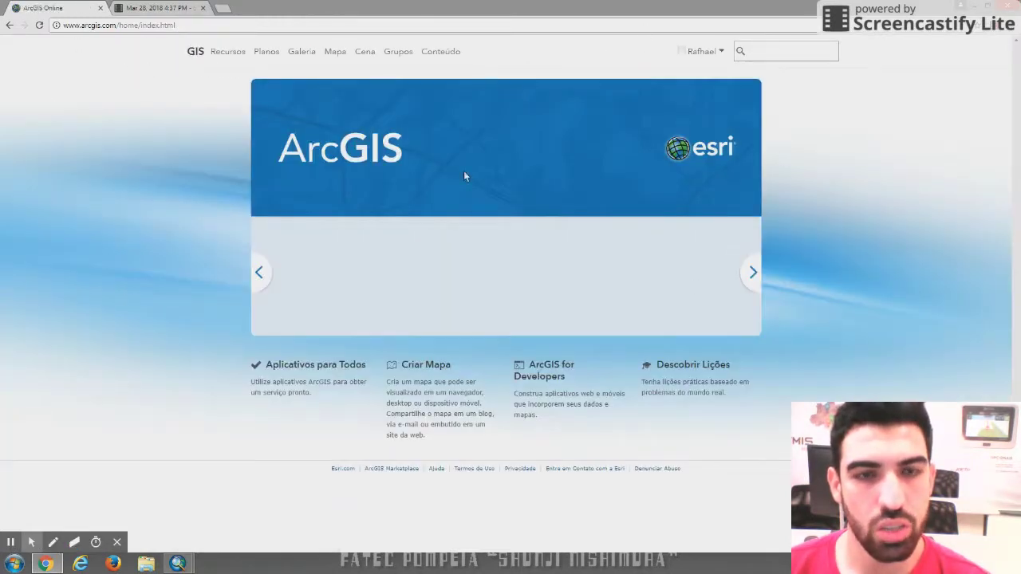
click(711, 58)
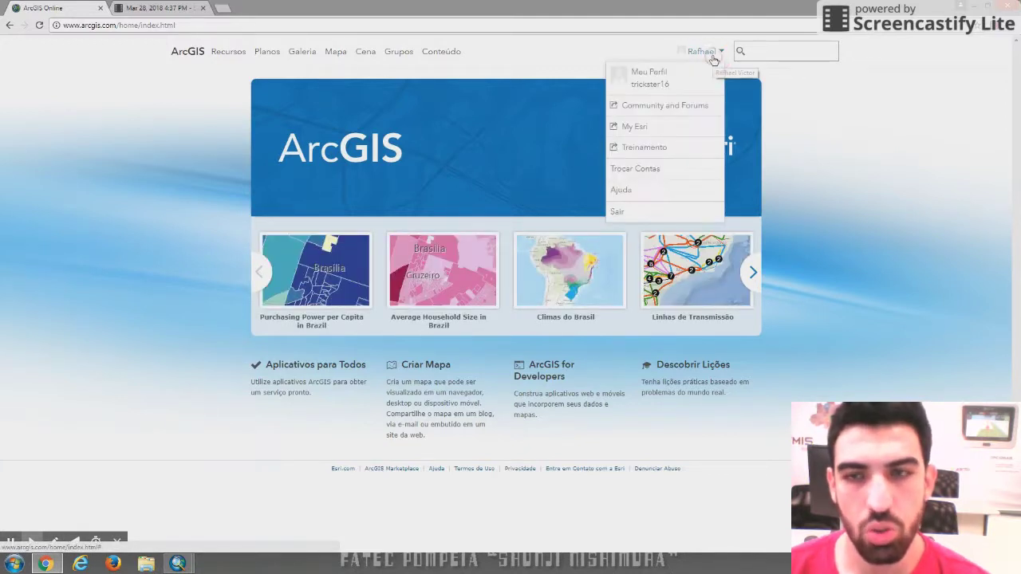
click(659, 73)
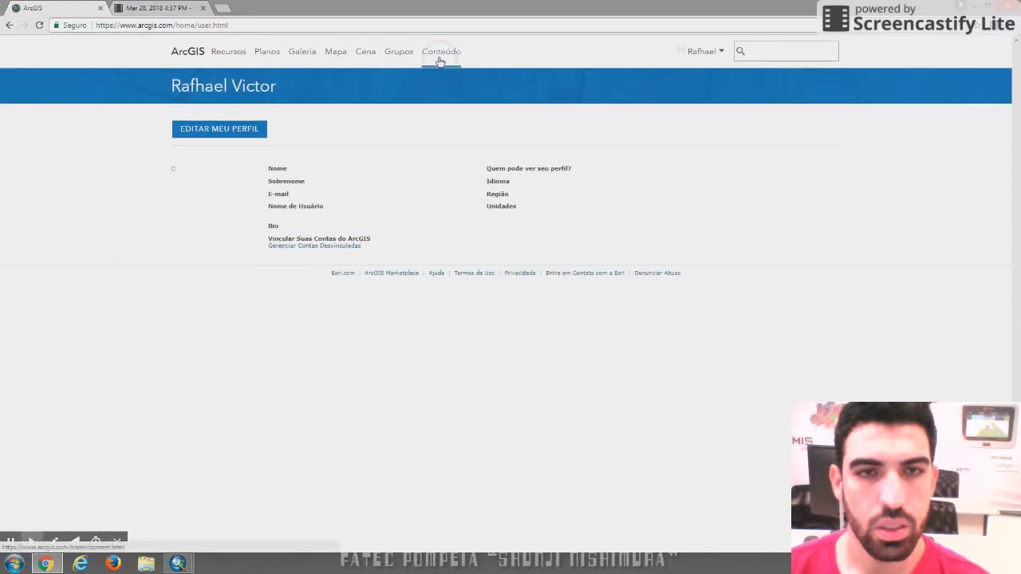
click(451, 53)
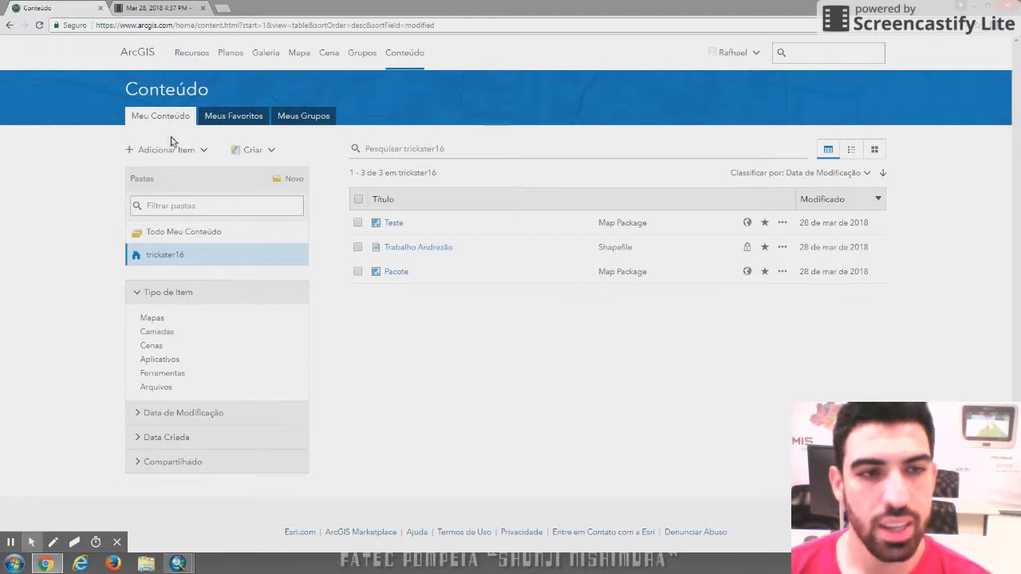
Examine the type, URL, title and tags fields for adding an item from the web, and close the form without adding anything
click(203, 151)
click(177, 151)
click(202, 151)
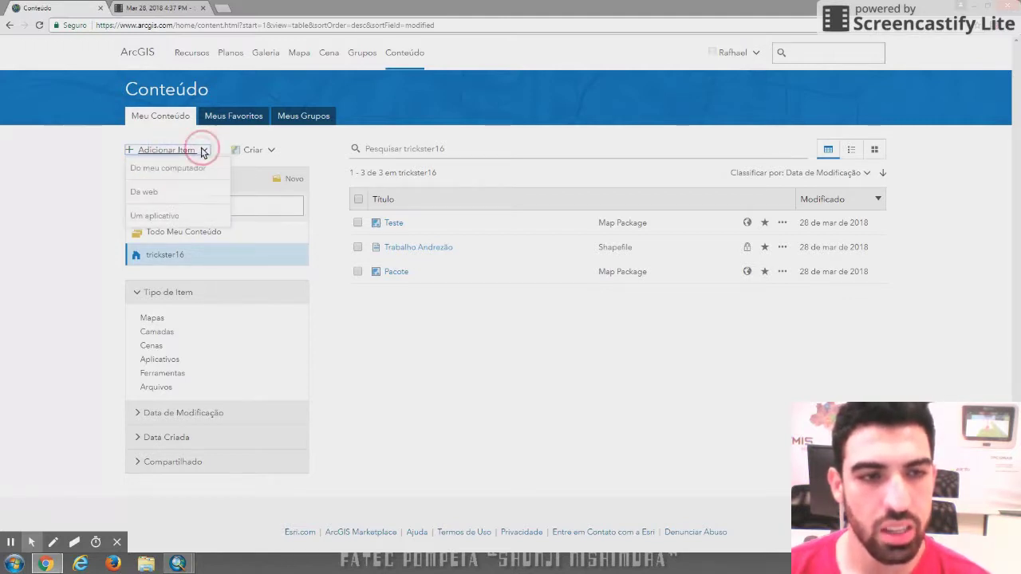
click(184, 199)
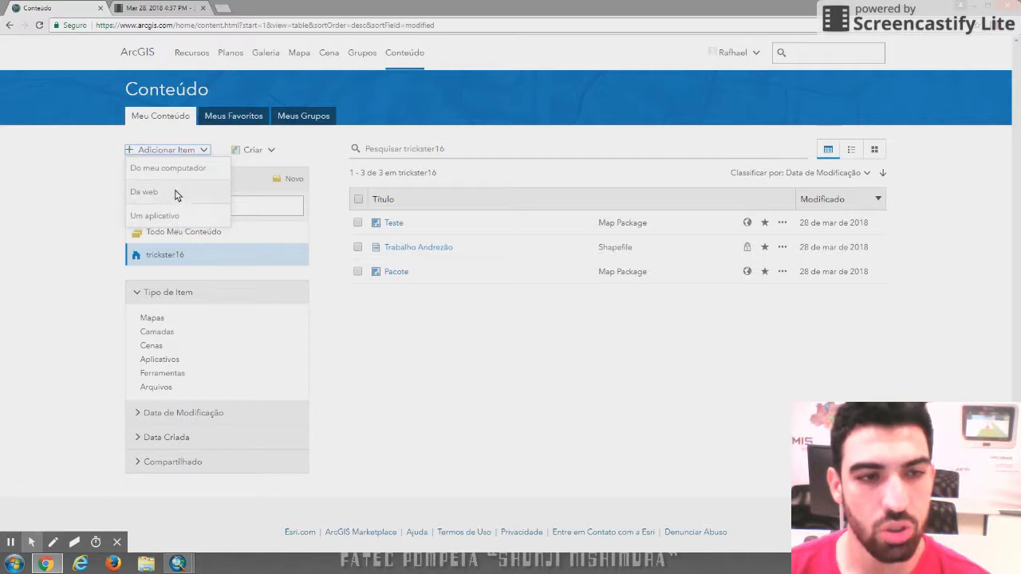
click(178, 193)
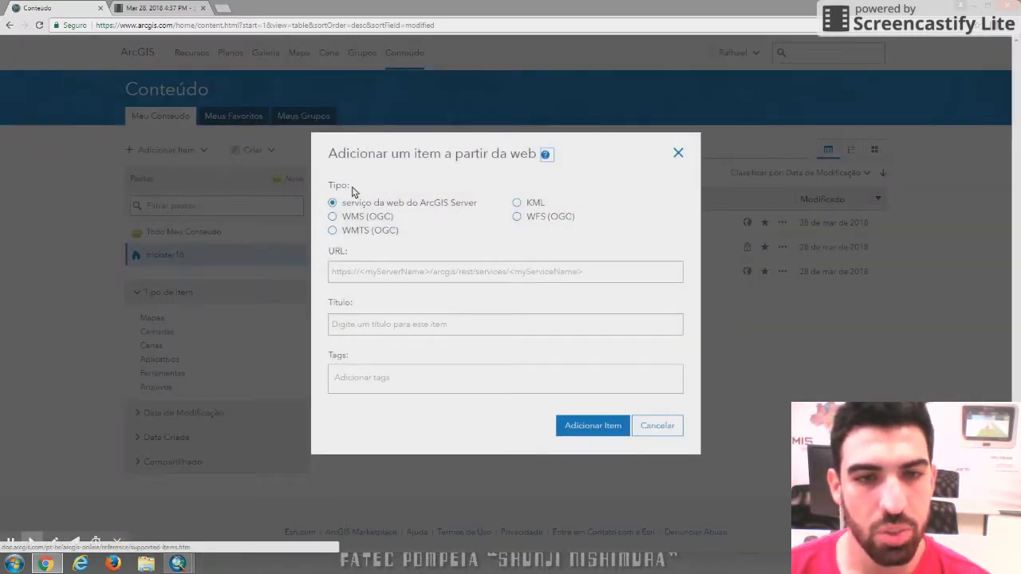
drag(366, 161, 398, 161)
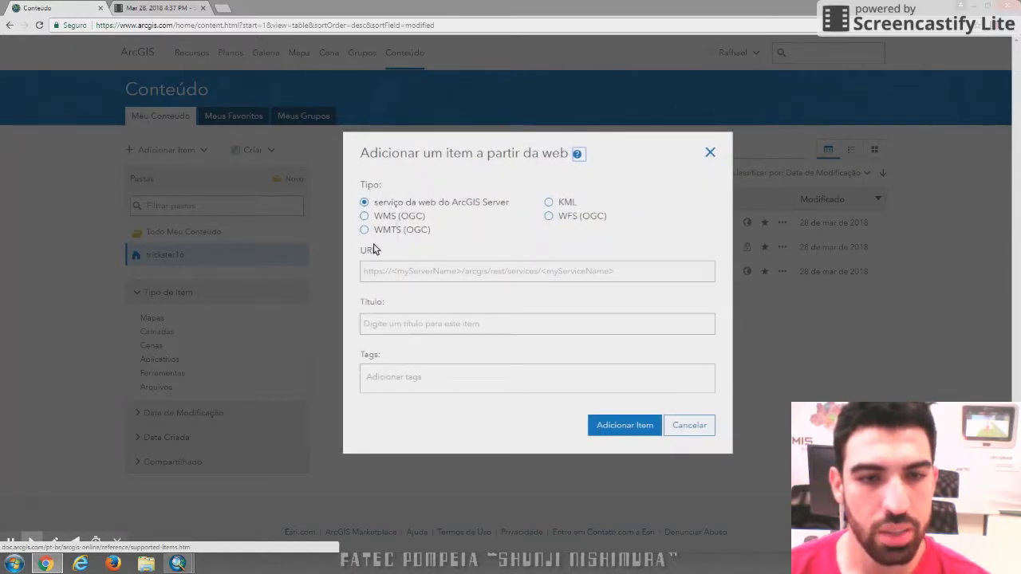
click(416, 274)
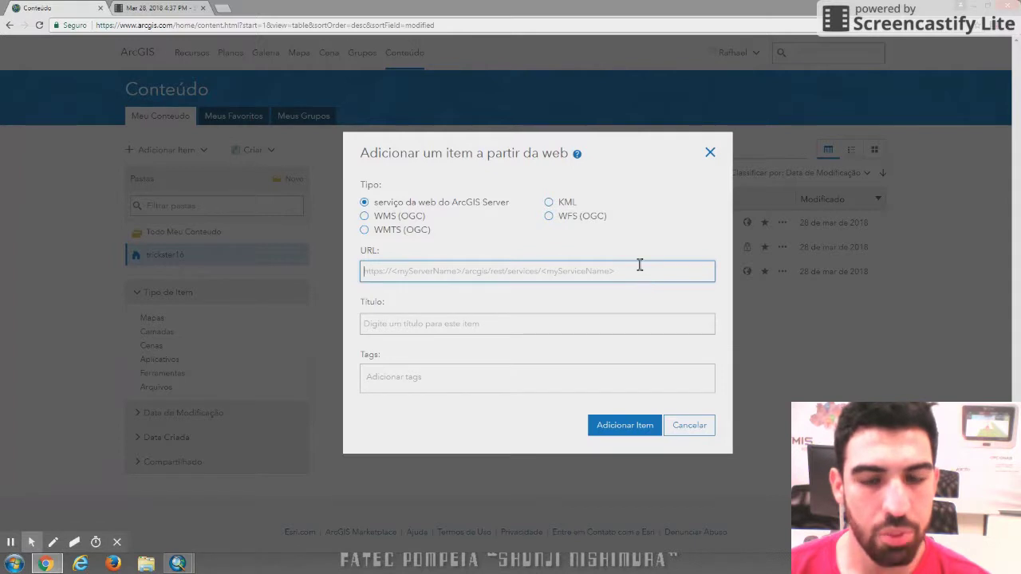
click(410, 331)
click(465, 373)
click(710, 154)
Review the Finalidade and API options in the form for adding an application, and close it without adding anything
click(164, 150)
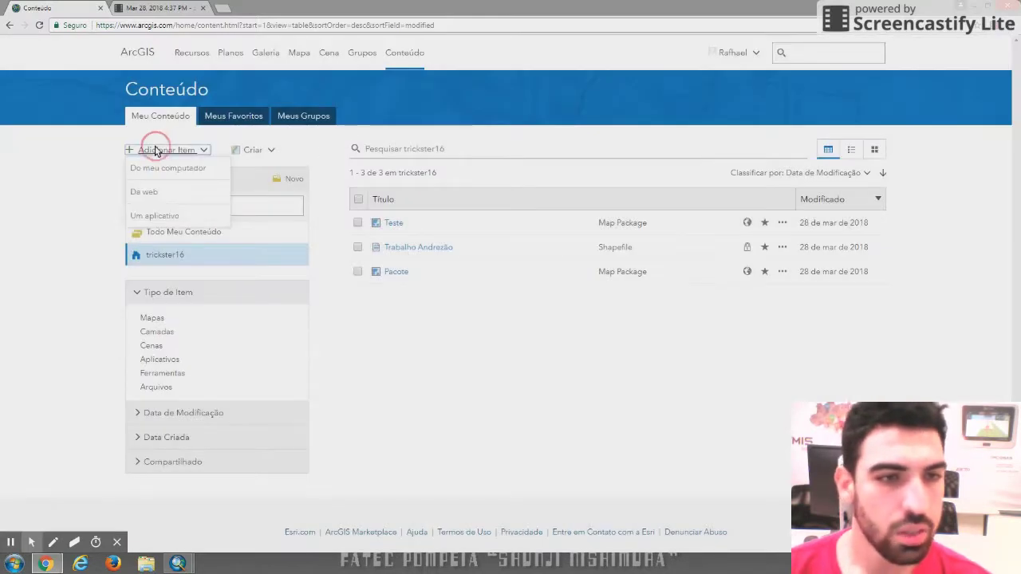
click(167, 216)
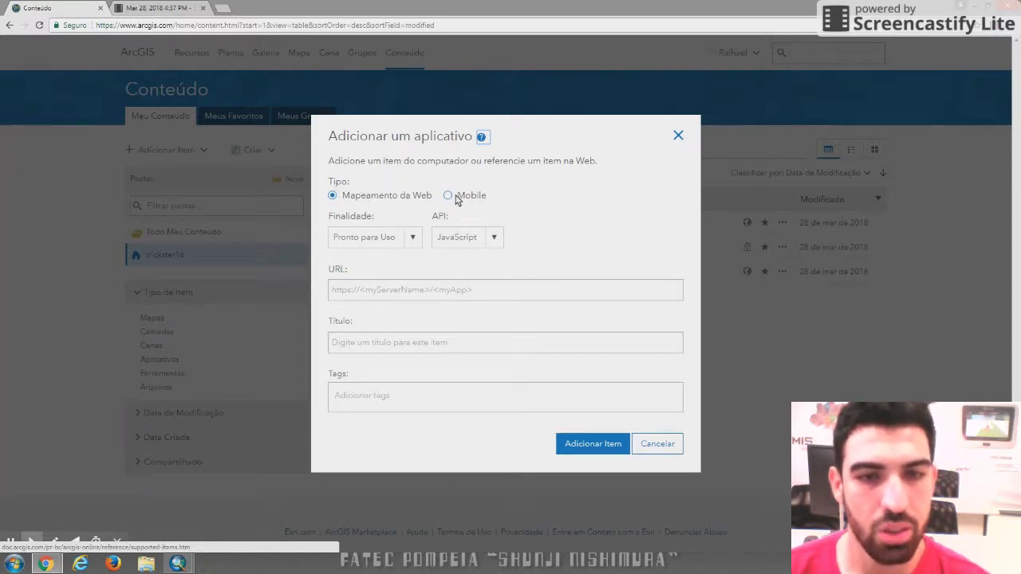
click(417, 235)
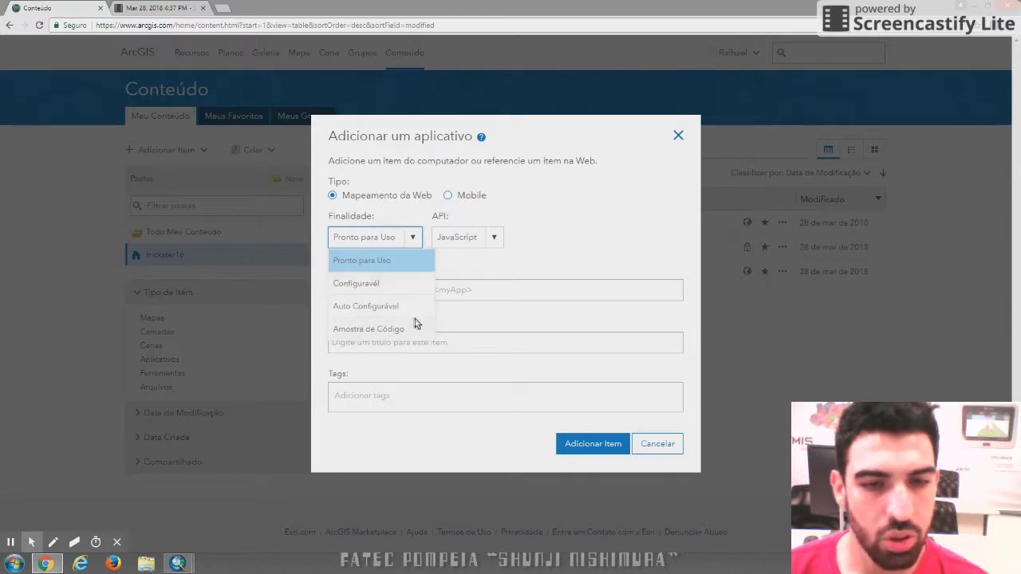
click(597, 226)
click(496, 236)
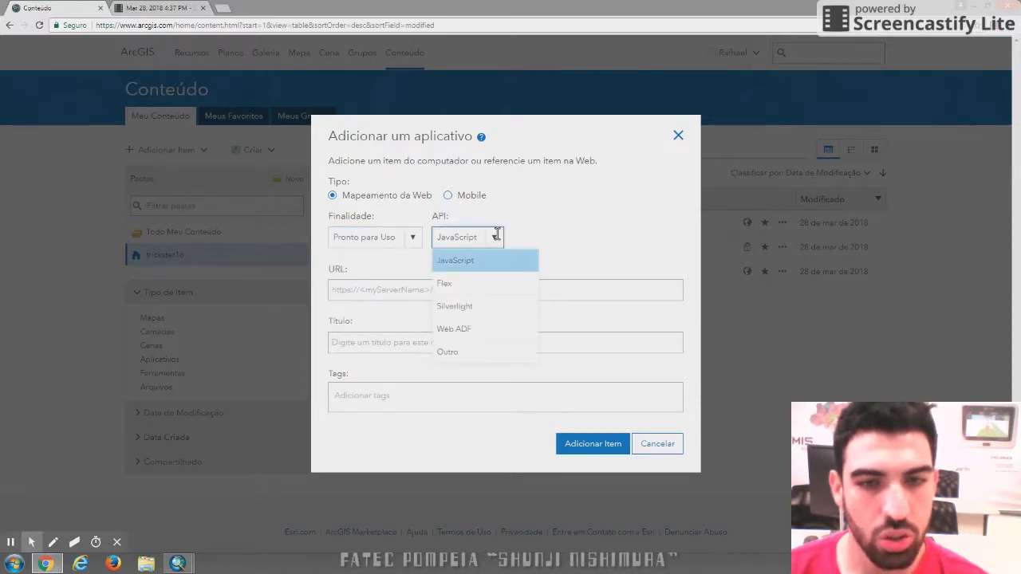
click(495, 237)
click(501, 236)
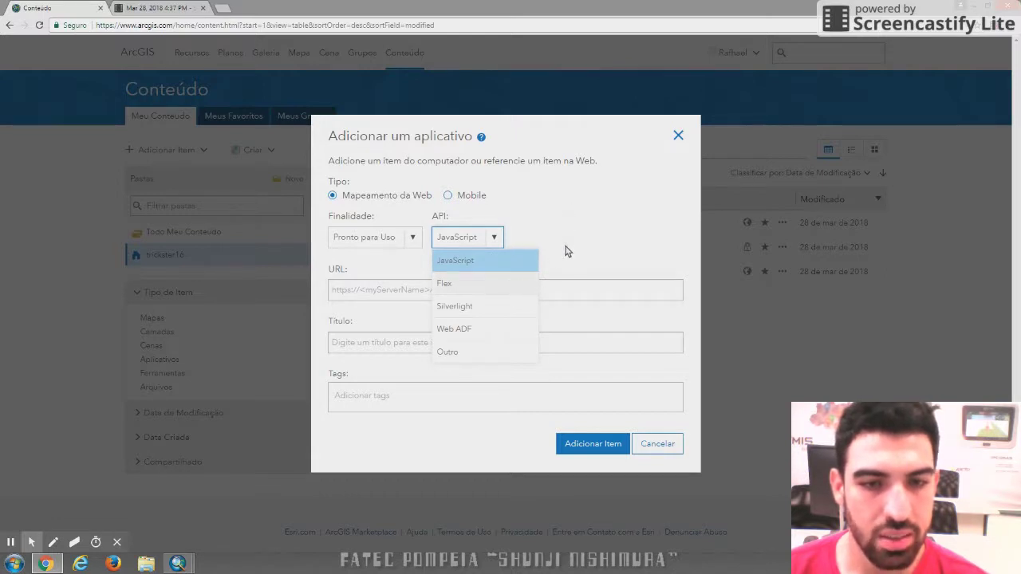
click(581, 225)
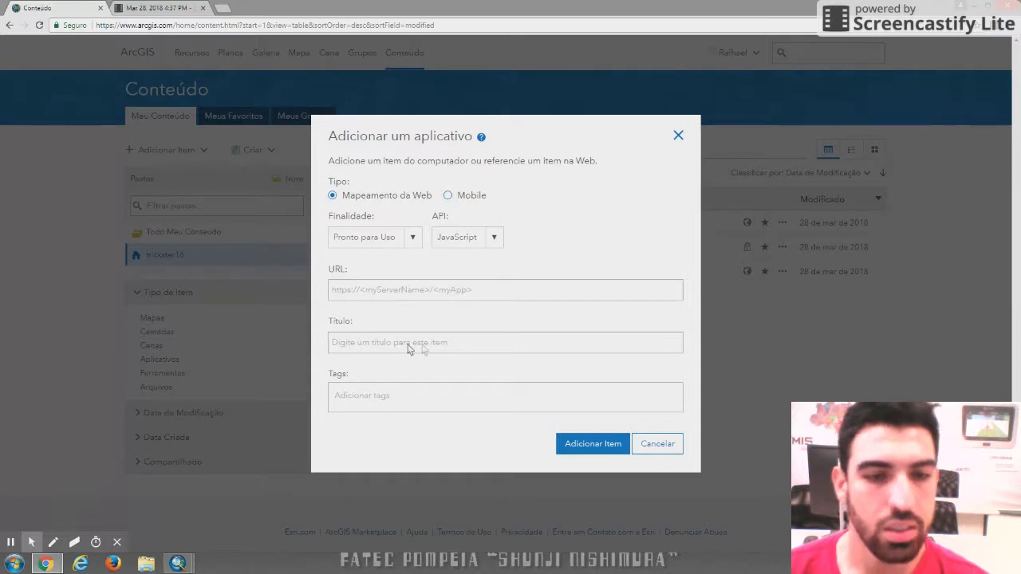
click(678, 137)
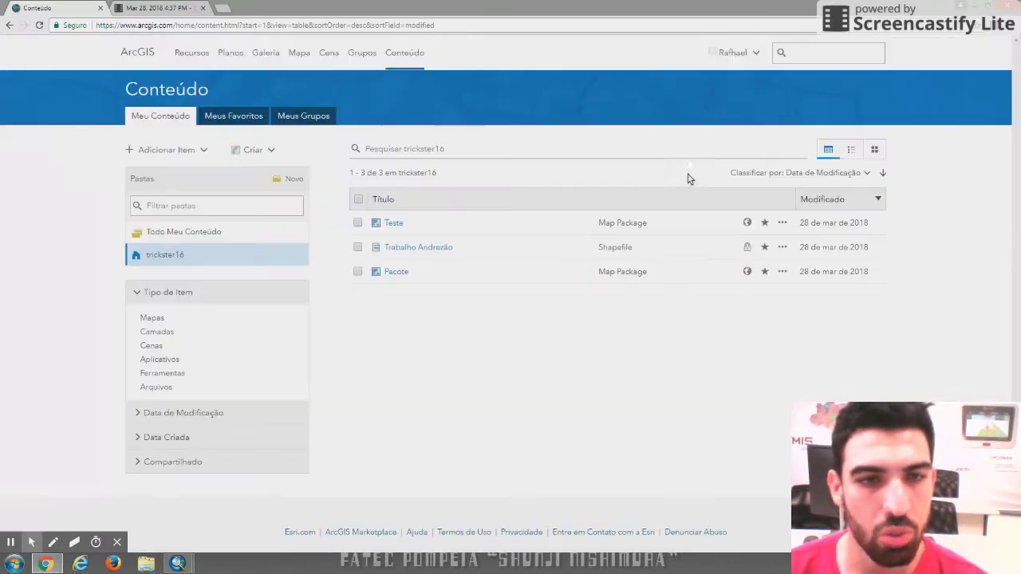
View the file, title and tags fields for adding an item from the computer, and close the form
click(197, 151)
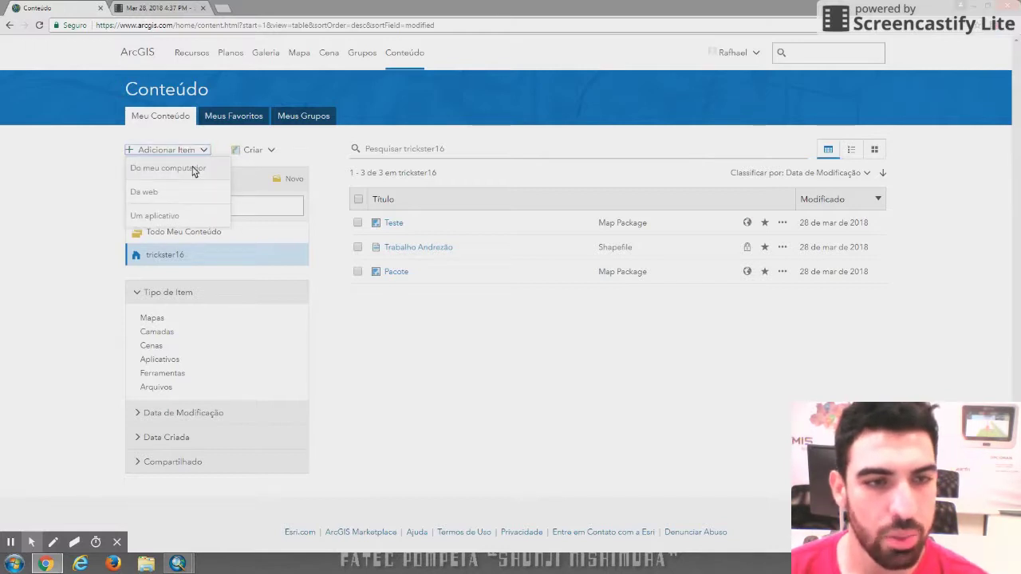
click(193, 168)
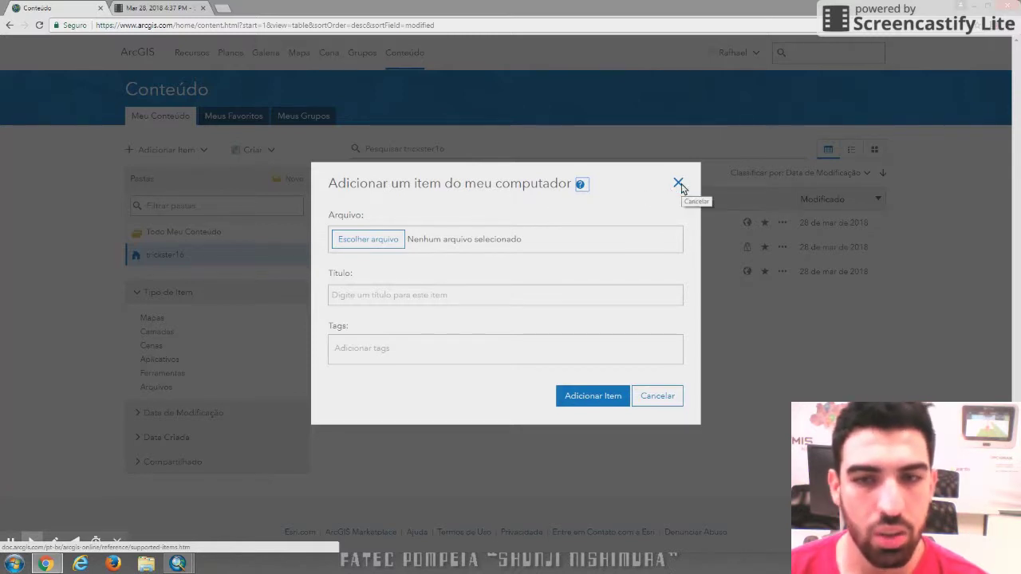
click(679, 185)
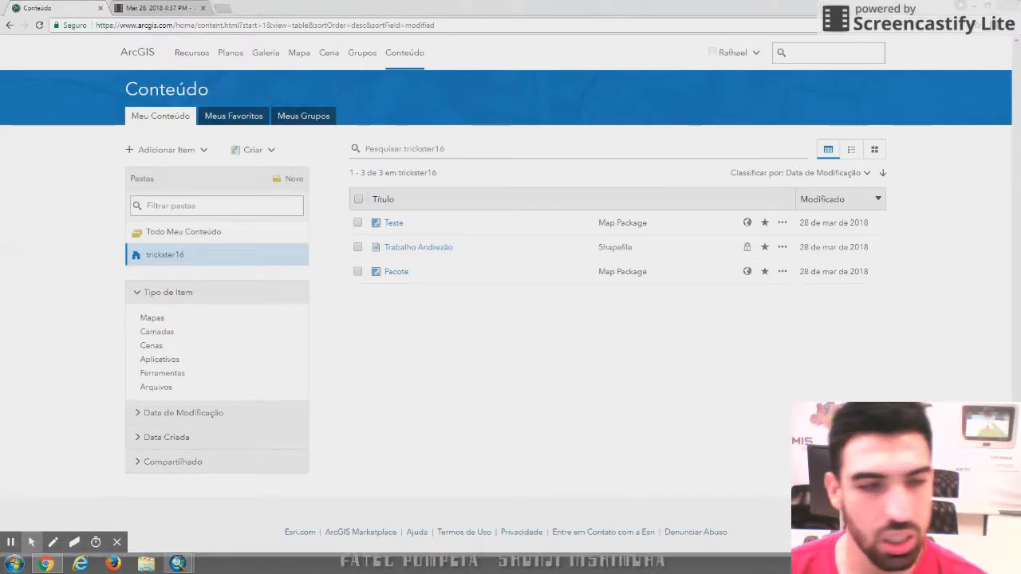
Show the desktop and examine the contents of the Trabalho folder, closing its window again
key(super+d)
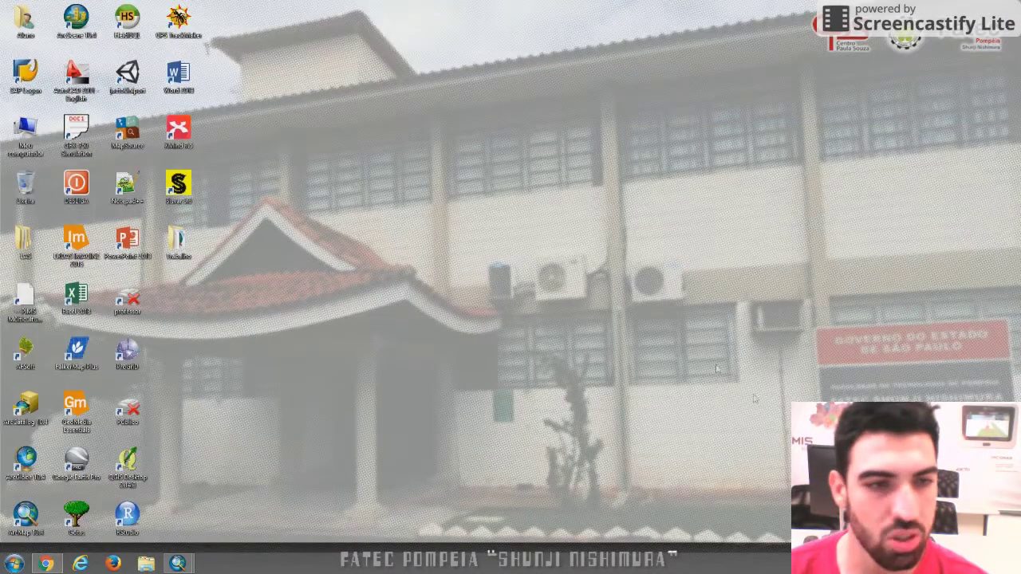
double_click(177, 238)
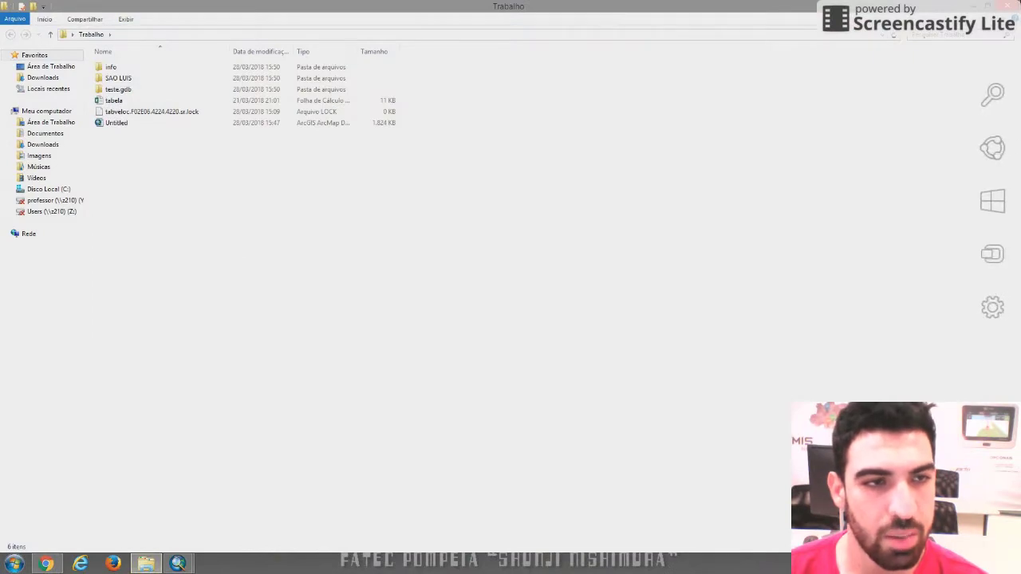
click(1009, 7)
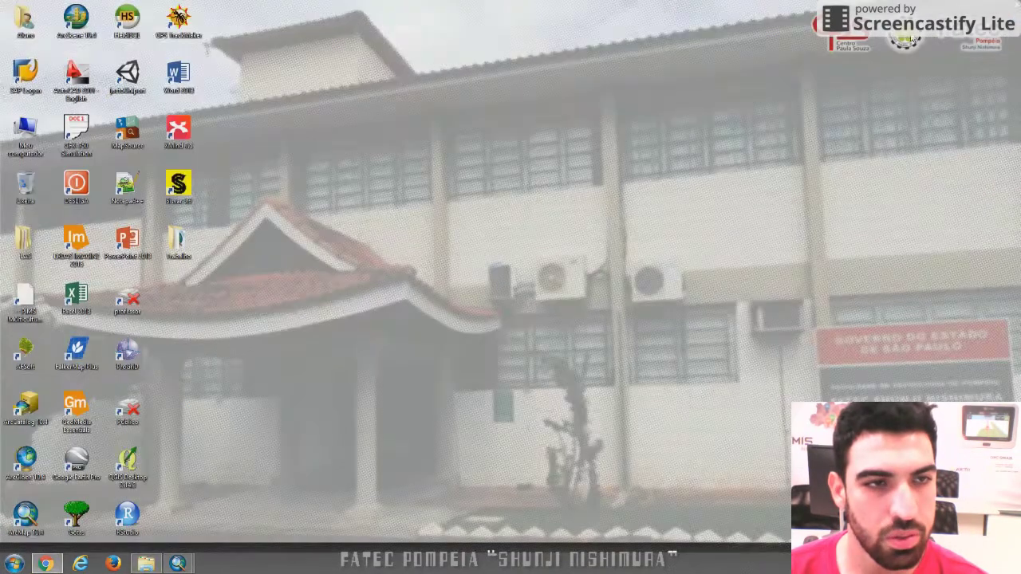
double_click(179, 238)
key(alt+F4)
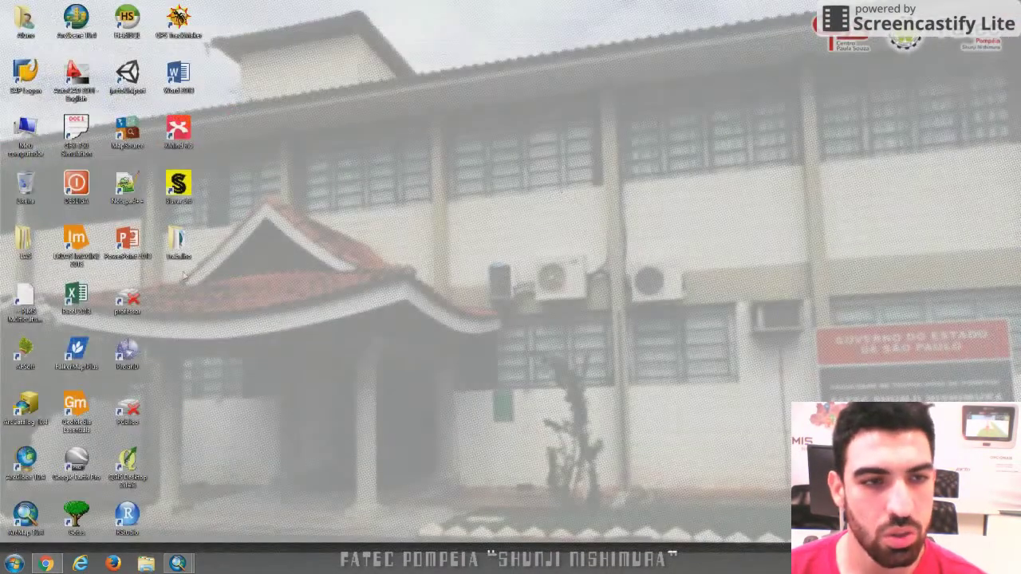
double_click(172, 244)
key(alt+F4)
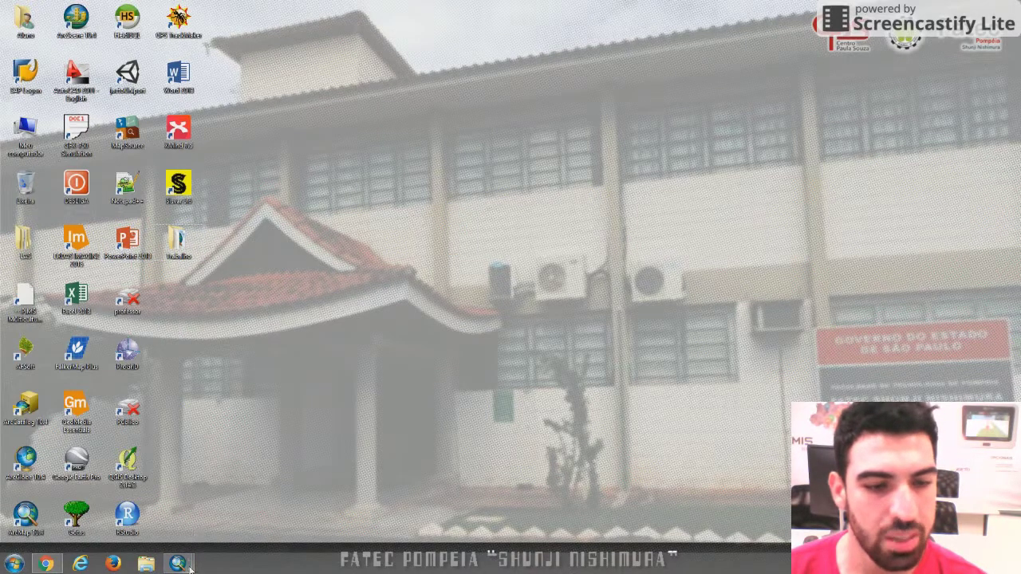
Return to ArcGIS Online in Chrome and open file selection for adding an item from the computer
mouse_move(188, 567)
click(78, 522)
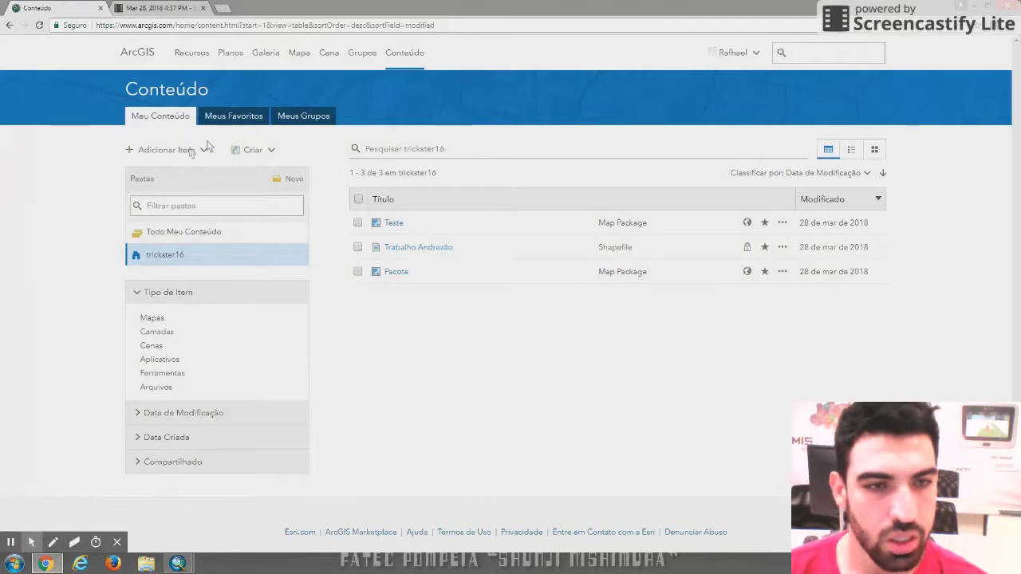
click(204, 148)
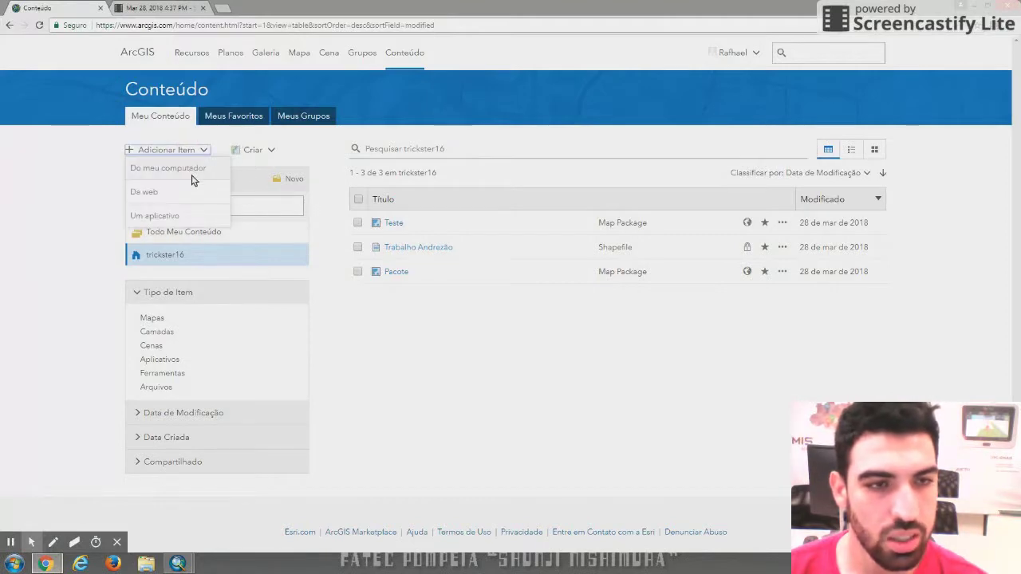
click(189, 168)
click(483, 236)
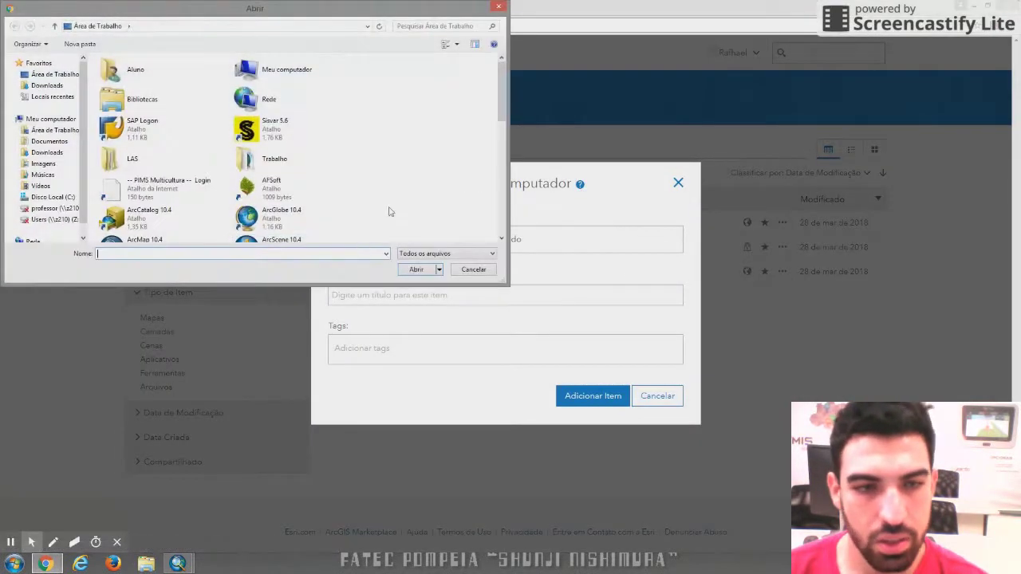
Examine the contents of the Trabalho folder in the file selection window, and close it without choosing a file
drag(500, 100, 512, 128)
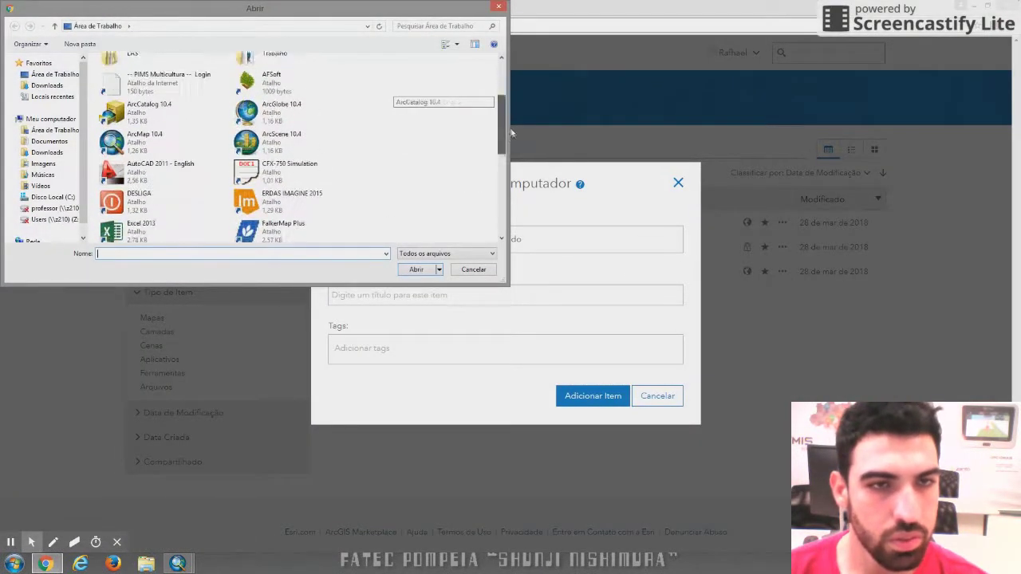
double_click(291, 63)
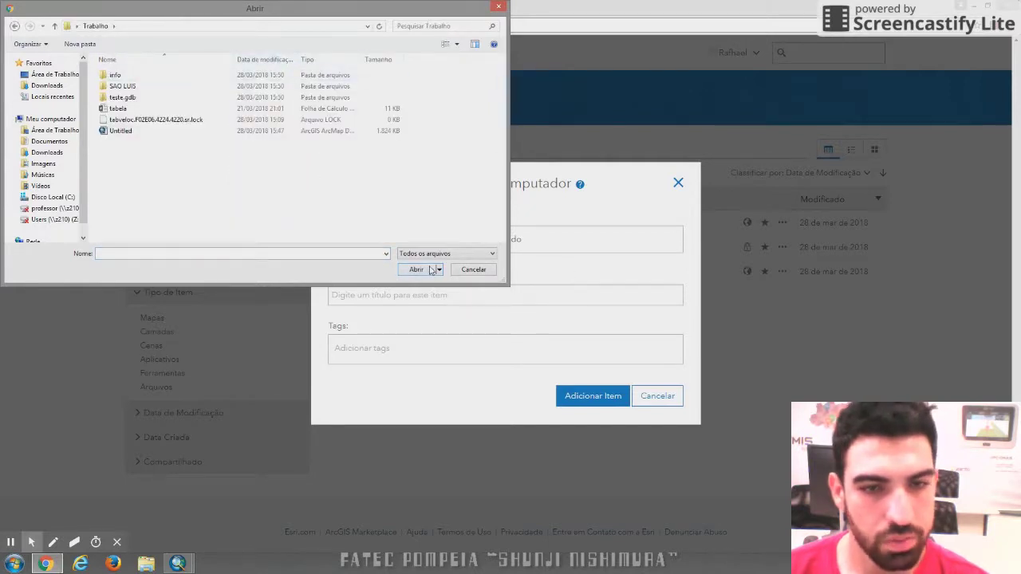
click(55, 25)
double_click(319, 163)
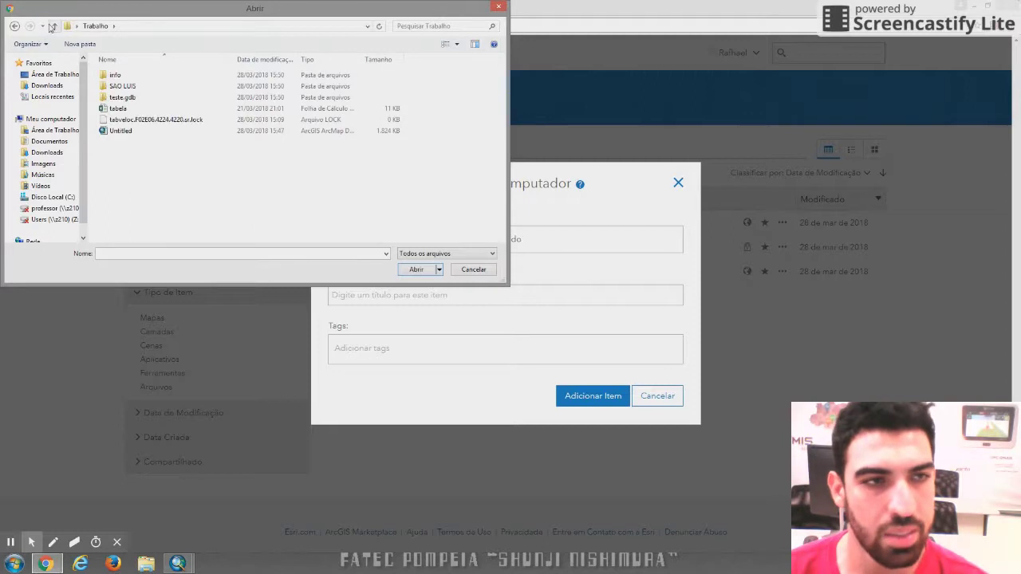
click(54, 26)
double_click(329, 161)
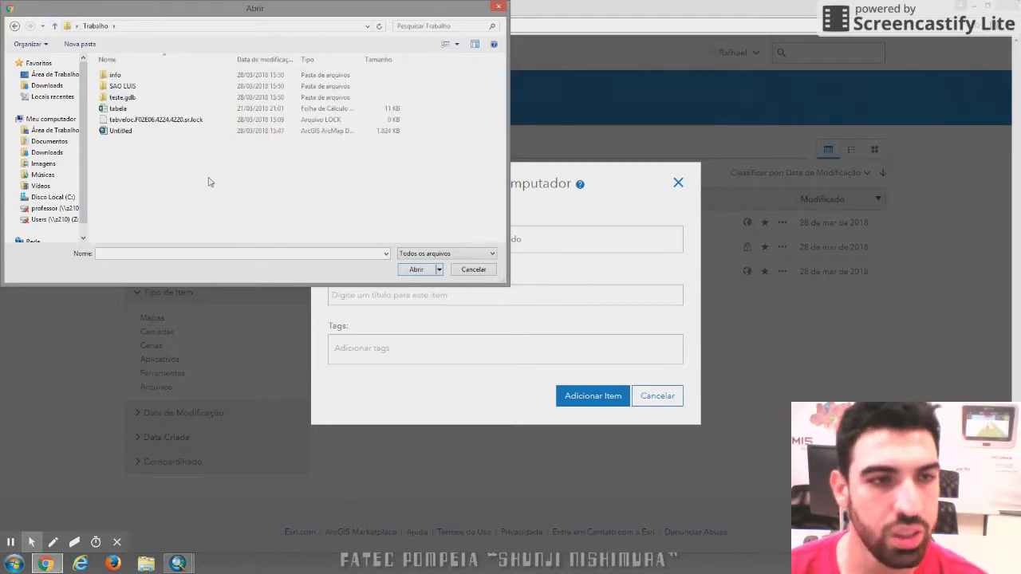
click(54, 25)
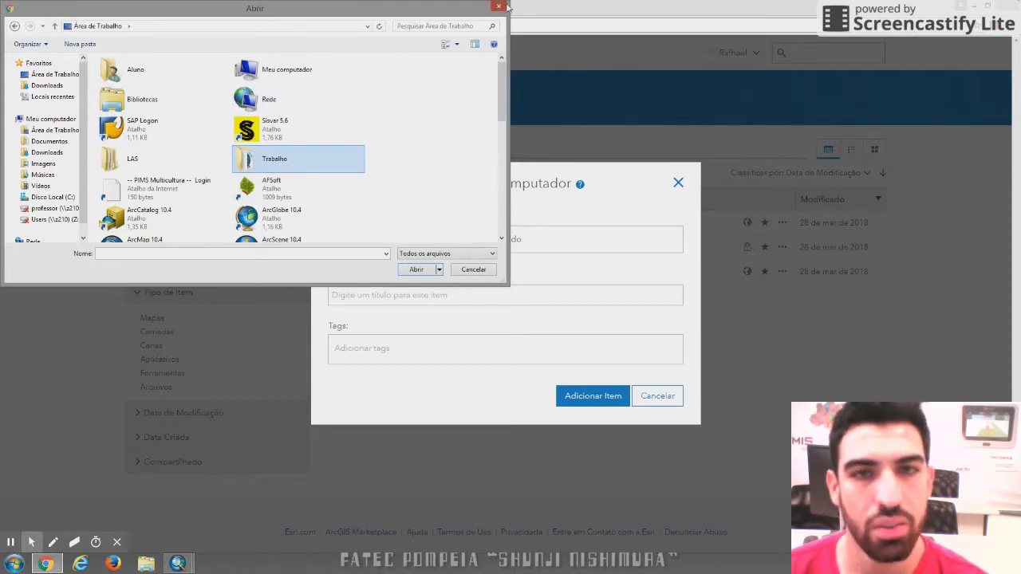
click(500, 6)
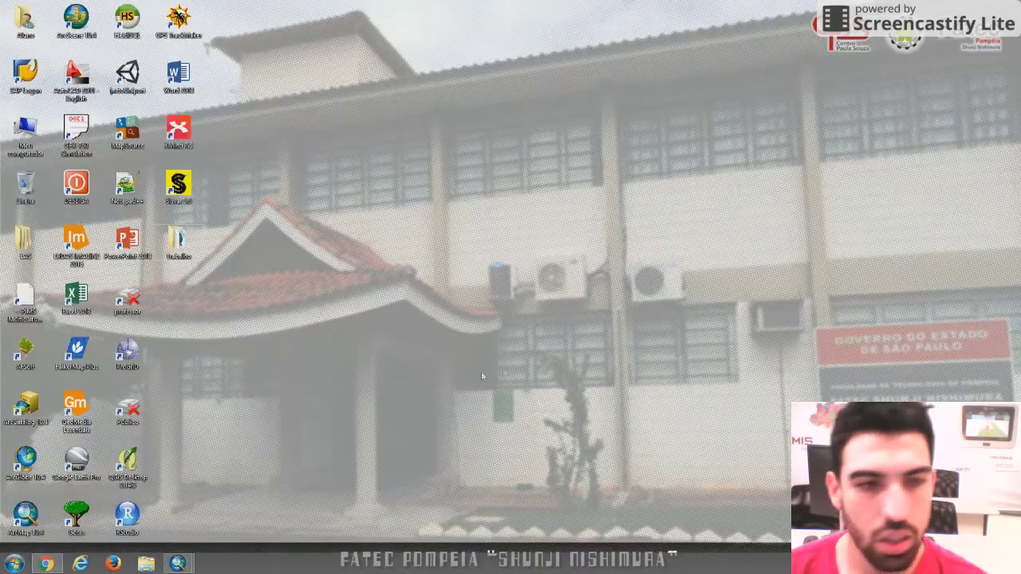
Show the desktop and compress the Trabalho folder into Trabalho.zip with 7-Zip
right_click(179, 233)
mouse_move(389, 286)
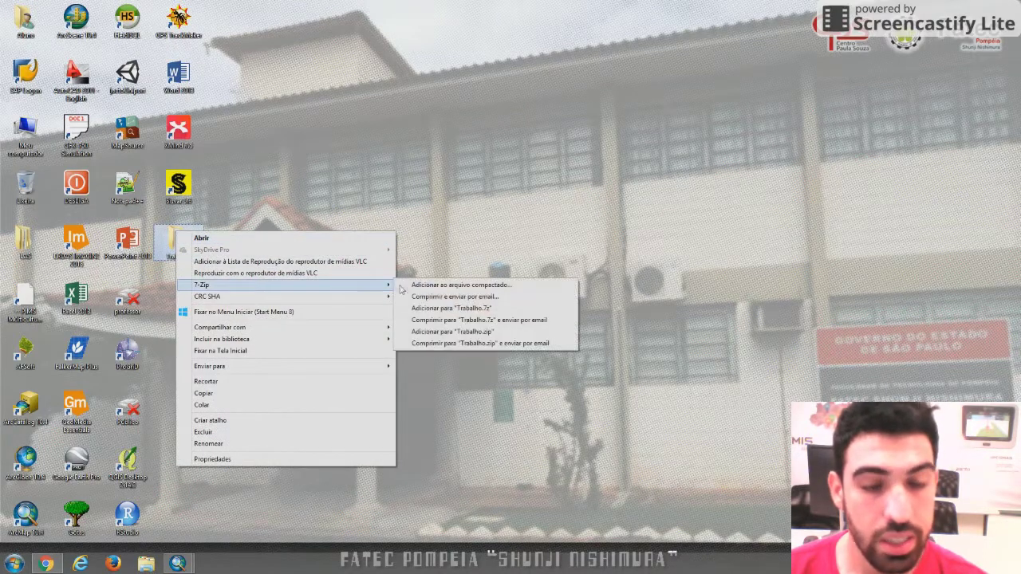
click(515, 337)
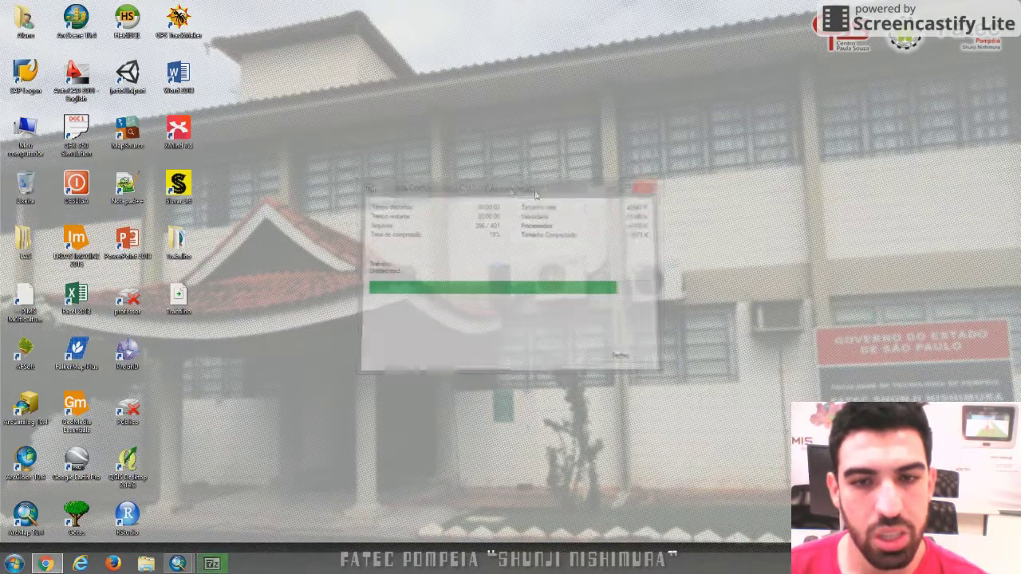
Check the file type in the properties of the compressed Trabalho file on the desktop, and close the properties
right_click(185, 294)
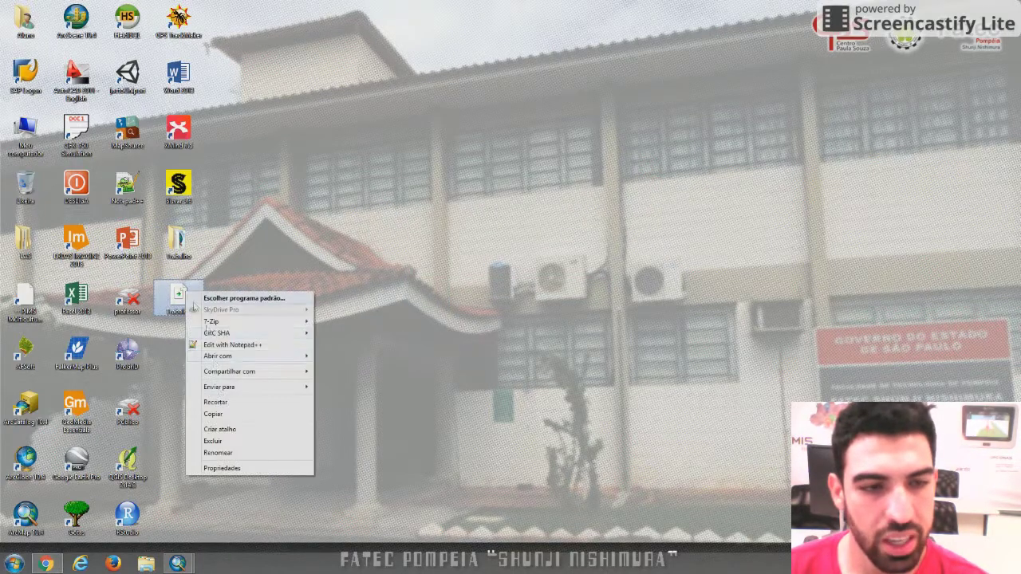
click(244, 468)
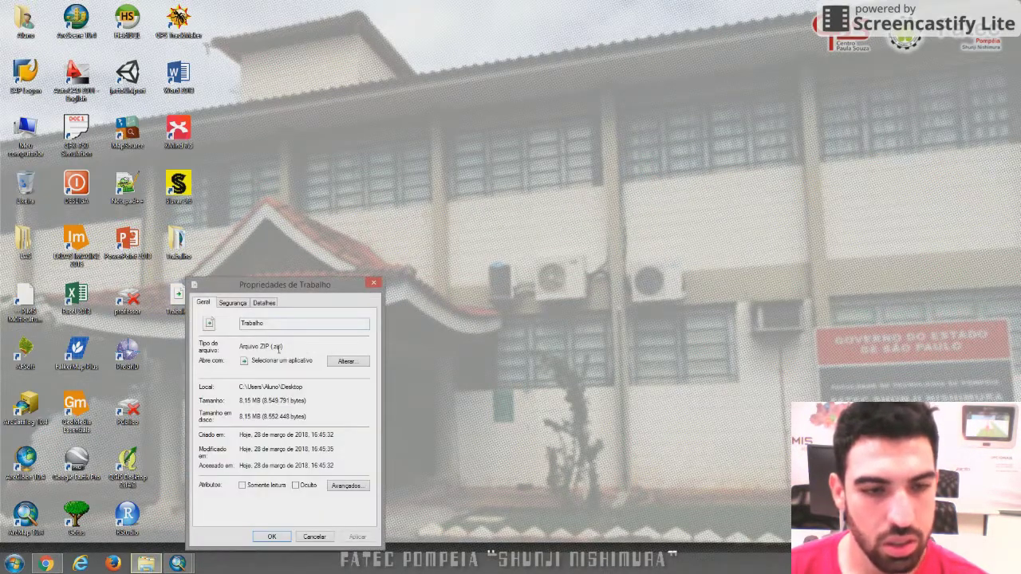
drag(266, 351, 238, 356)
click(373, 282)
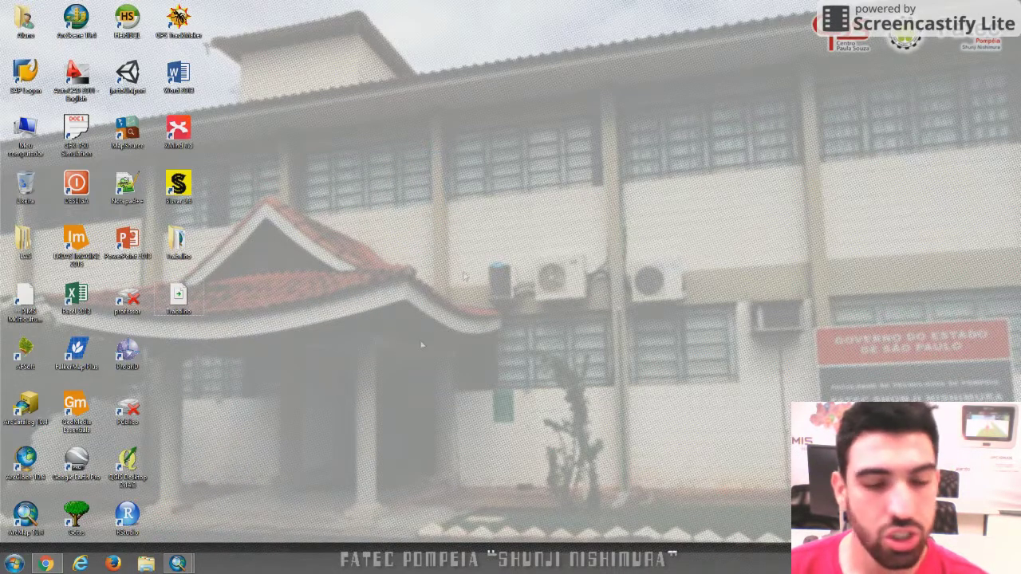
Return to ArcGIS Online in Chrome and enter Teste-SIG as the title of the new item
mouse_move(45, 564)
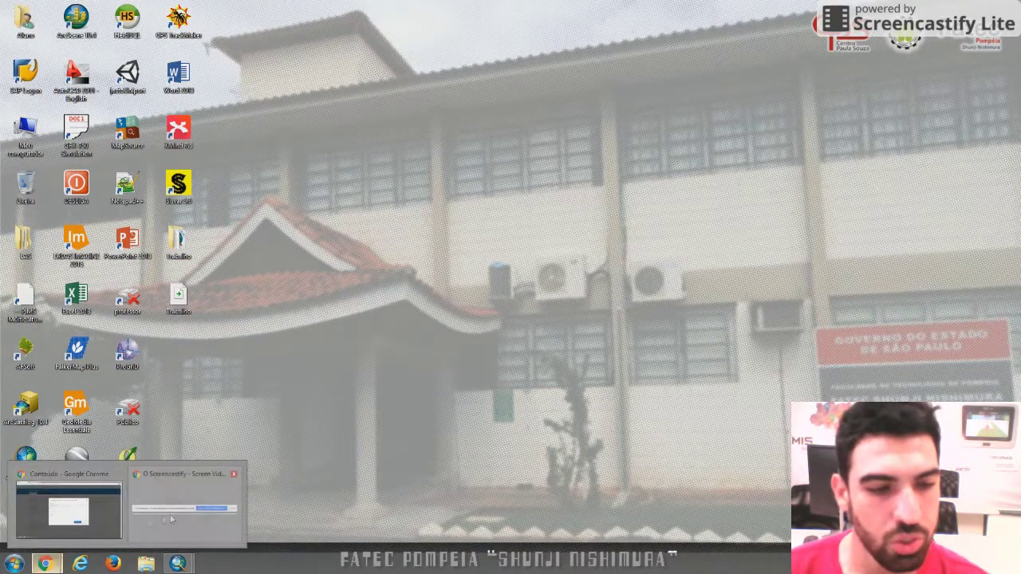
click(69, 503)
click(438, 296)
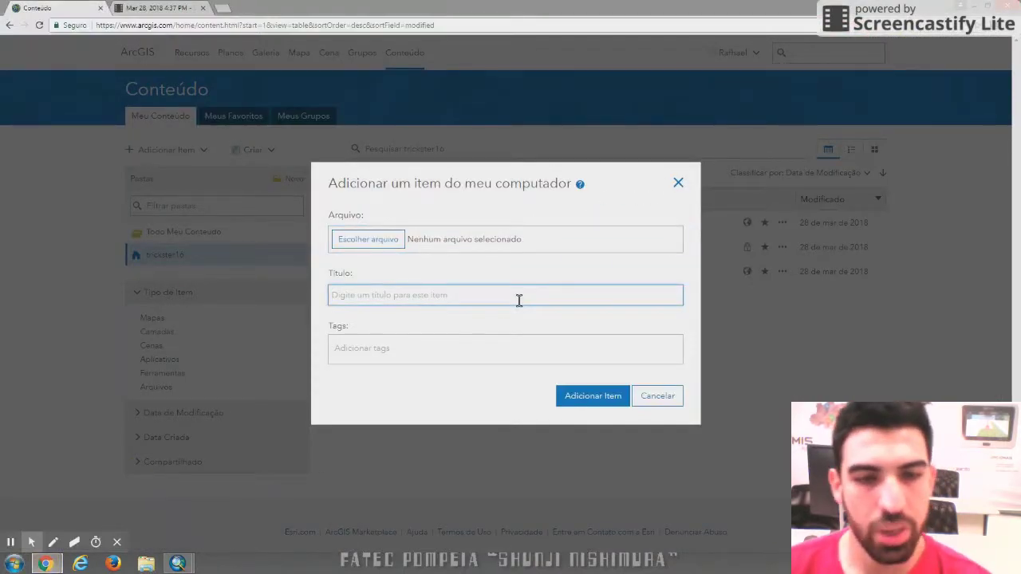
text(Teste-SIG)
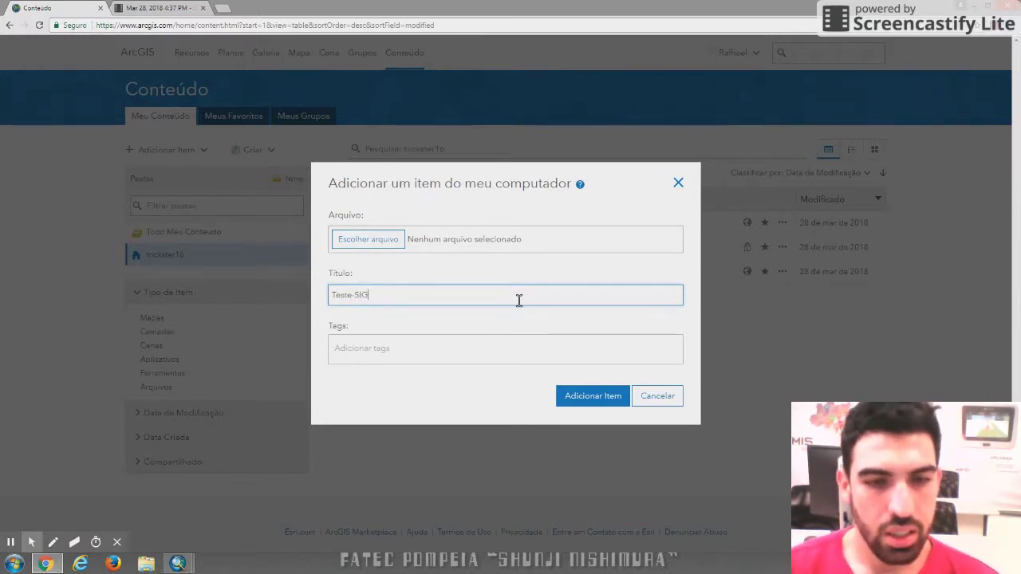
Add the tags MAP and Geoprocessamento to the new item
click(533, 348)
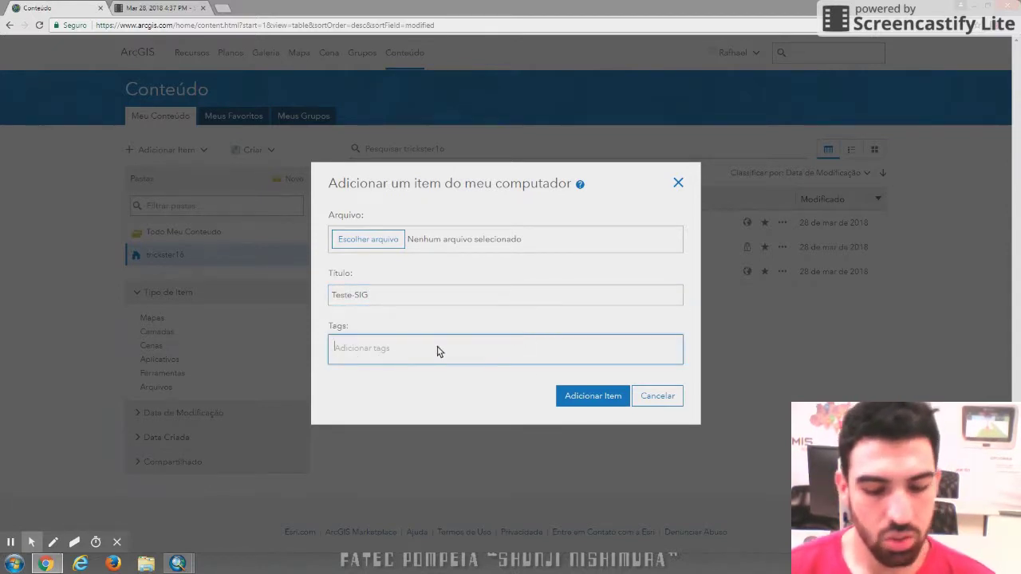
text(MAP)
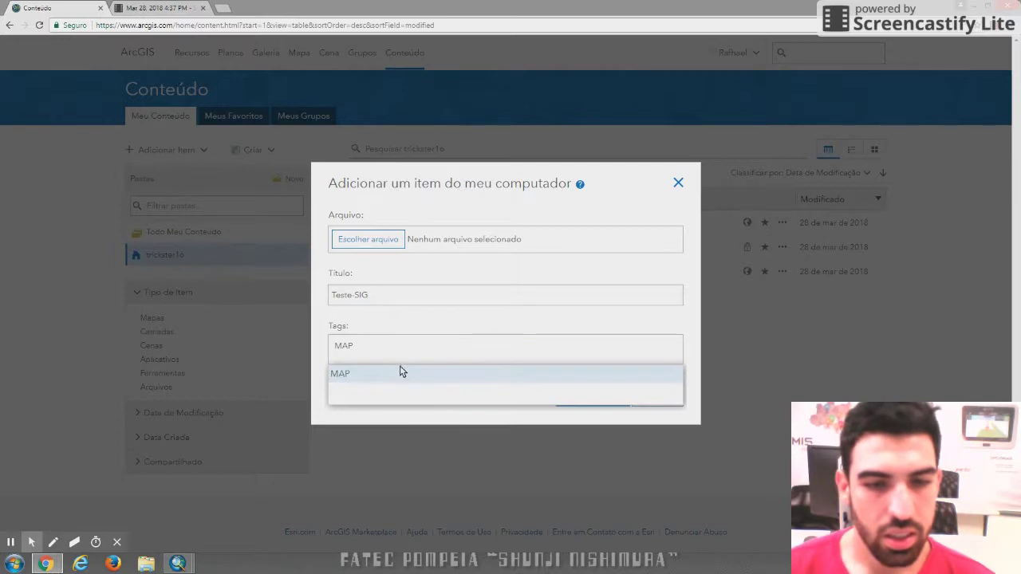
click(403, 371)
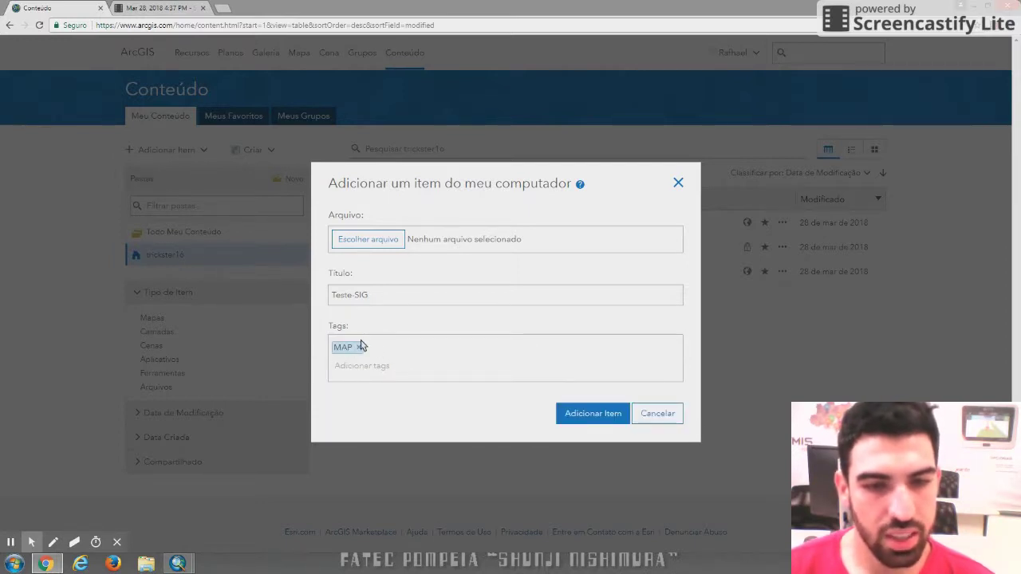
click(390, 367)
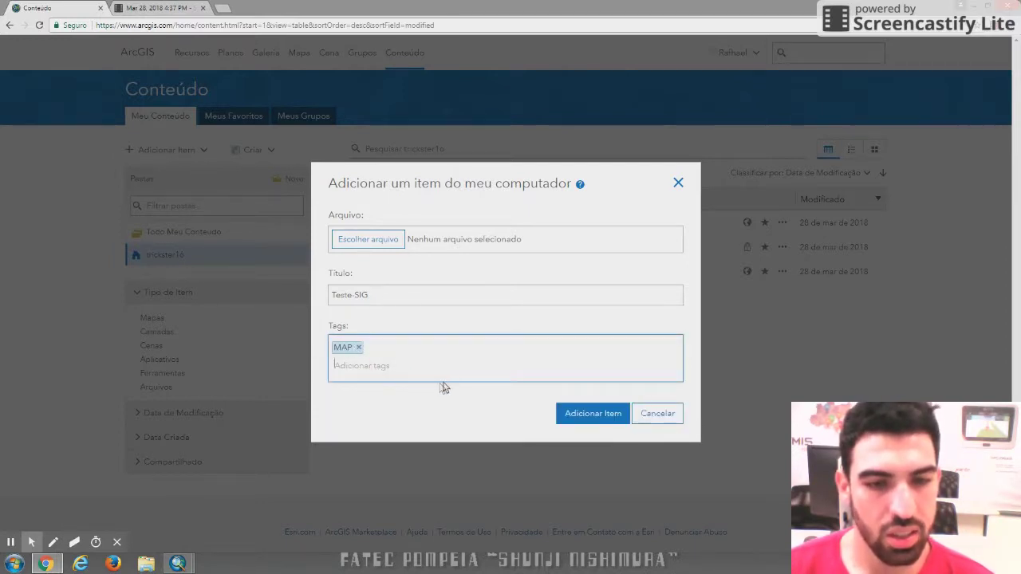
text(Geo)
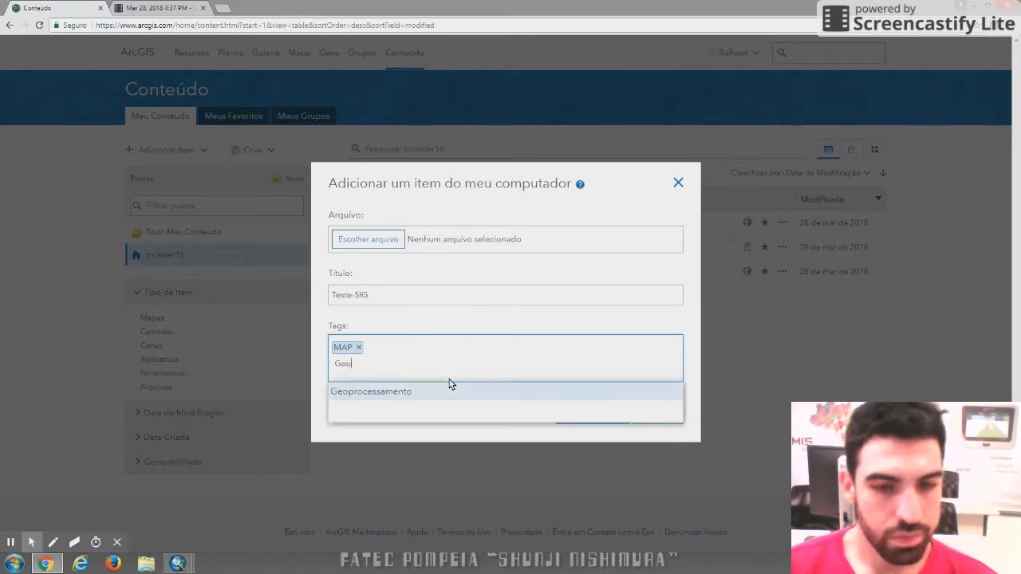
click(404, 375)
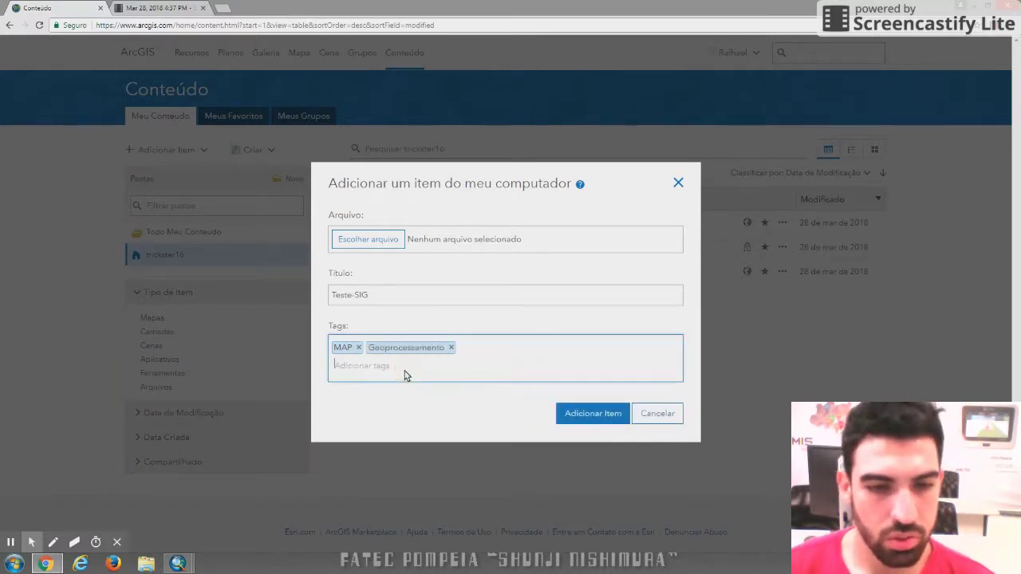
text(SIG)
click(559, 353)
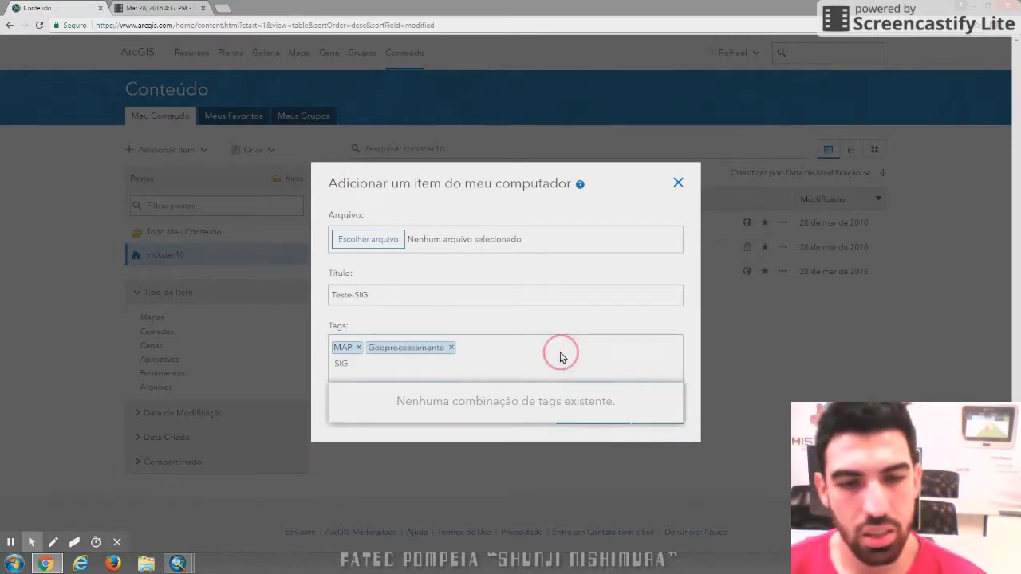
click(336, 363)
double_click(337, 363)
click(503, 346)
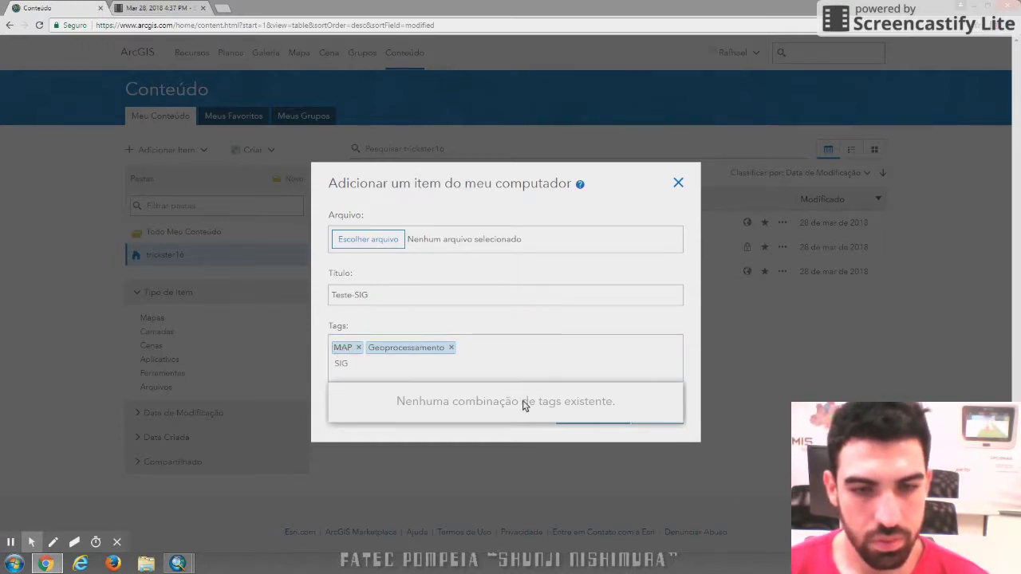
double_click(419, 371)
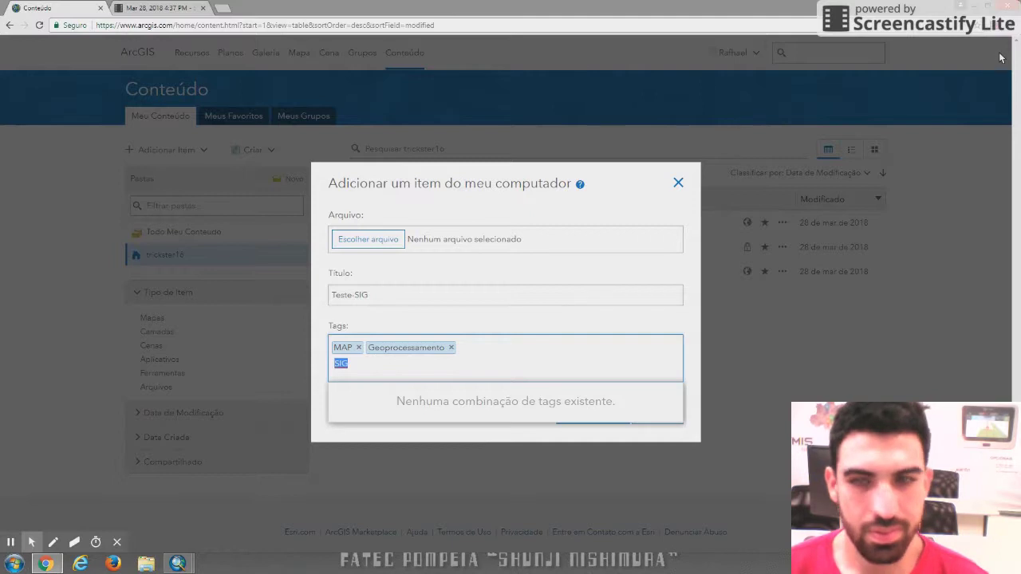
key(BackSpace)
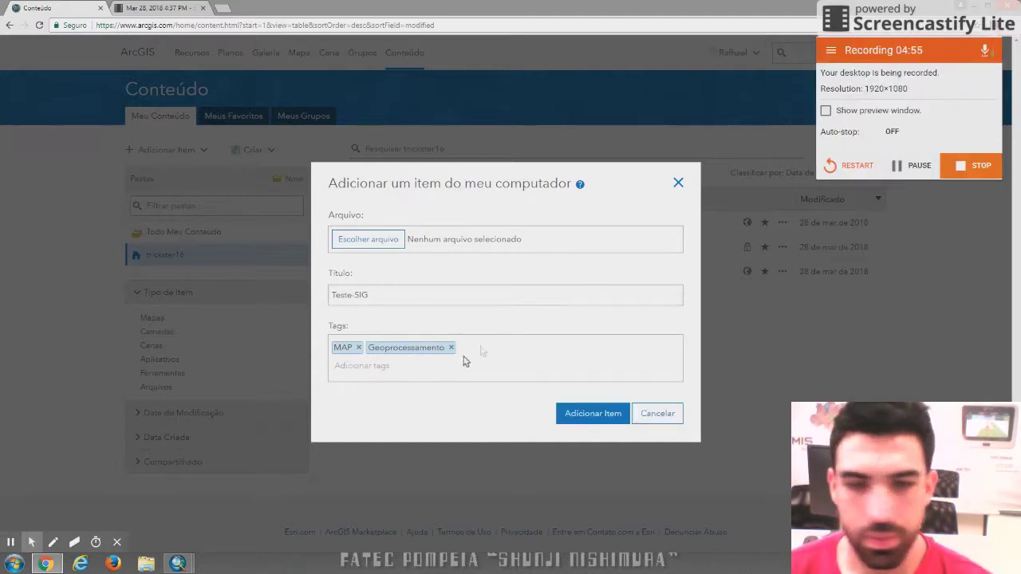
Add the tag SIG to the new item
text(SIG)
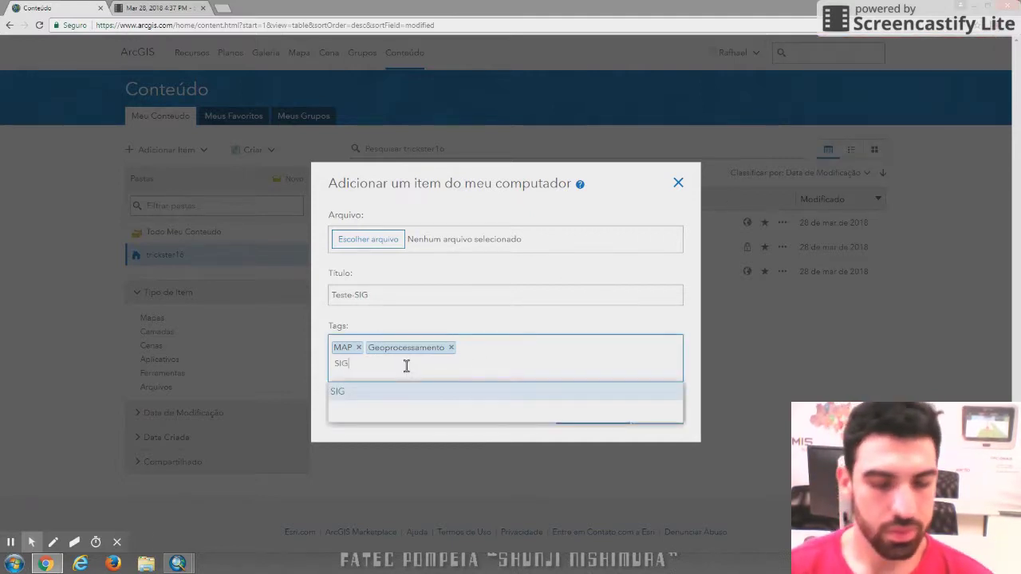
key(Return)
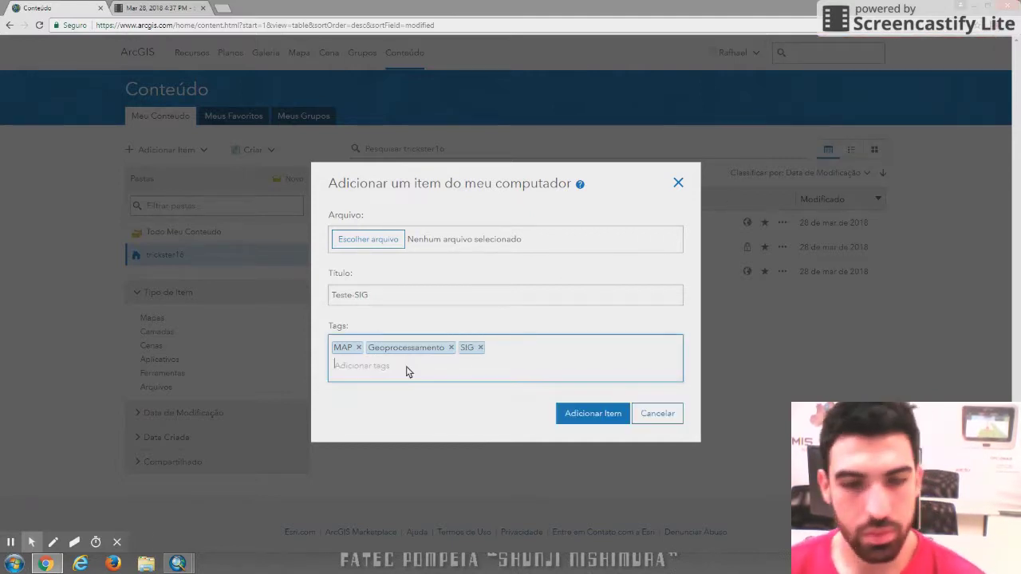
click(483, 296)
Choose the Trabalho ZIP file from the desktop as the new item's file
click(382, 245)
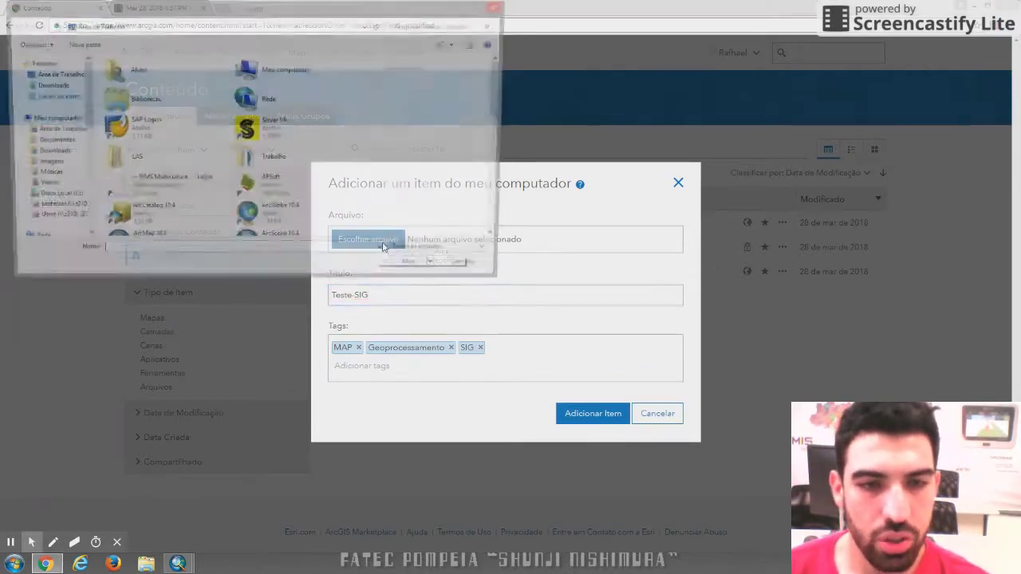
drag(501, 89, 503, 228)
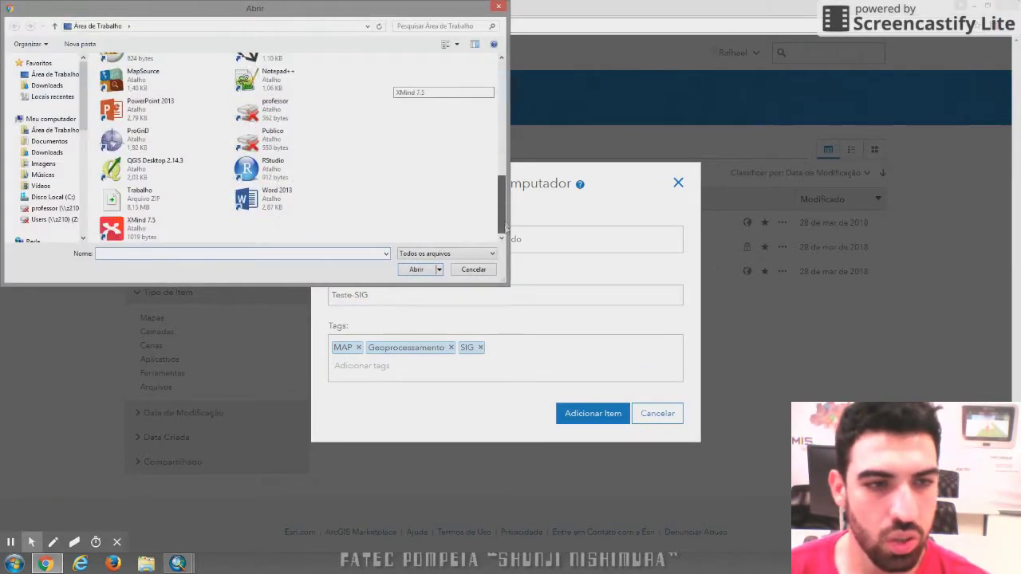
double_click(140, 196)
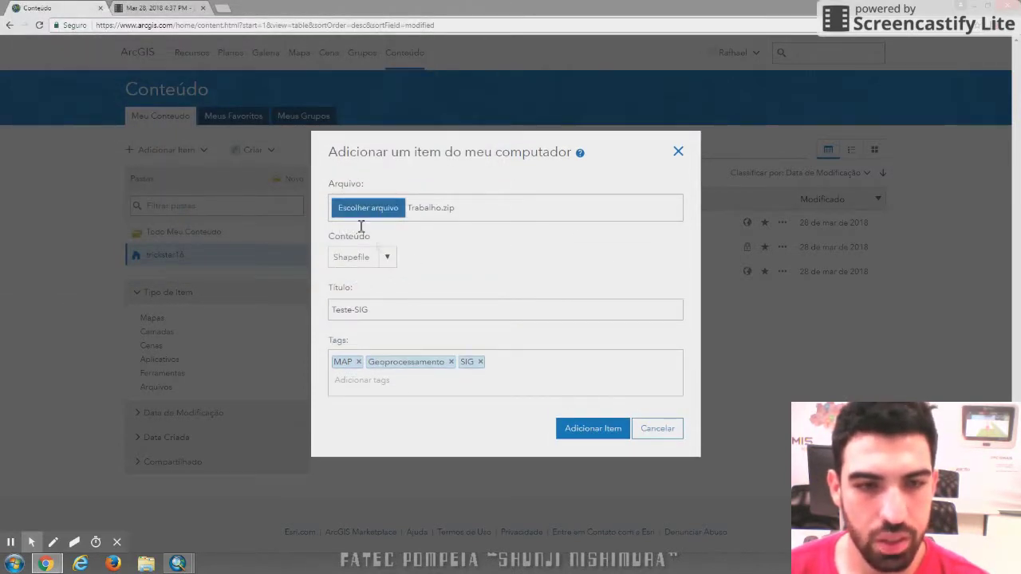
Review the available content types, select Shapefile for the Trabalho.zip file, and add the item
click(395, 256)
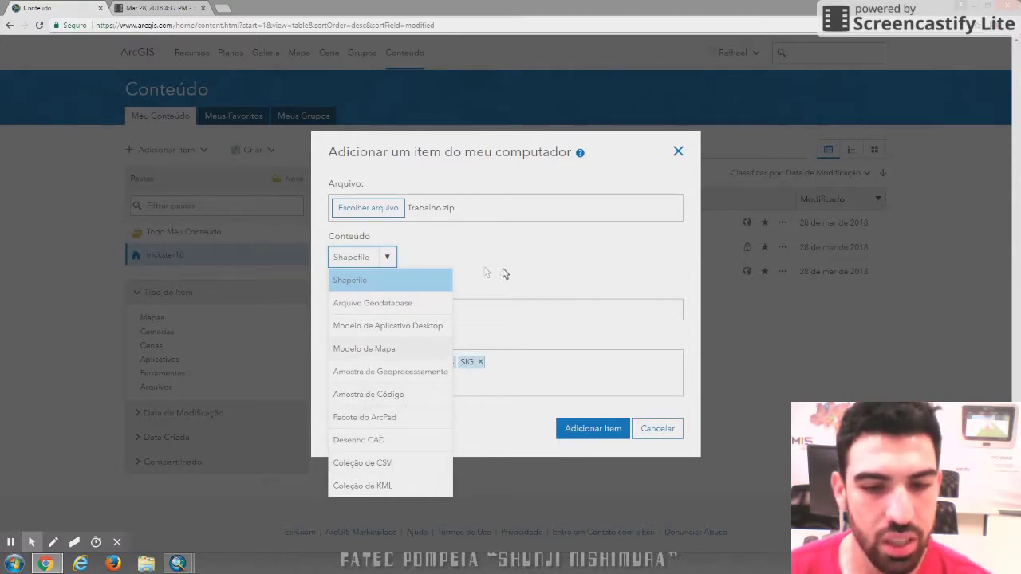
click(369, 257)
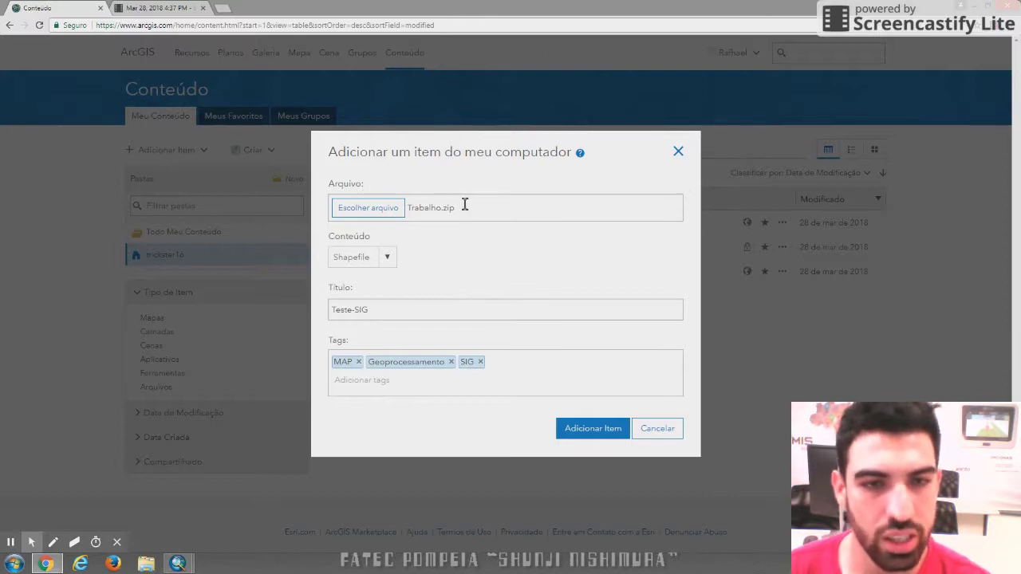
click(391, 256)
click(387, 283)
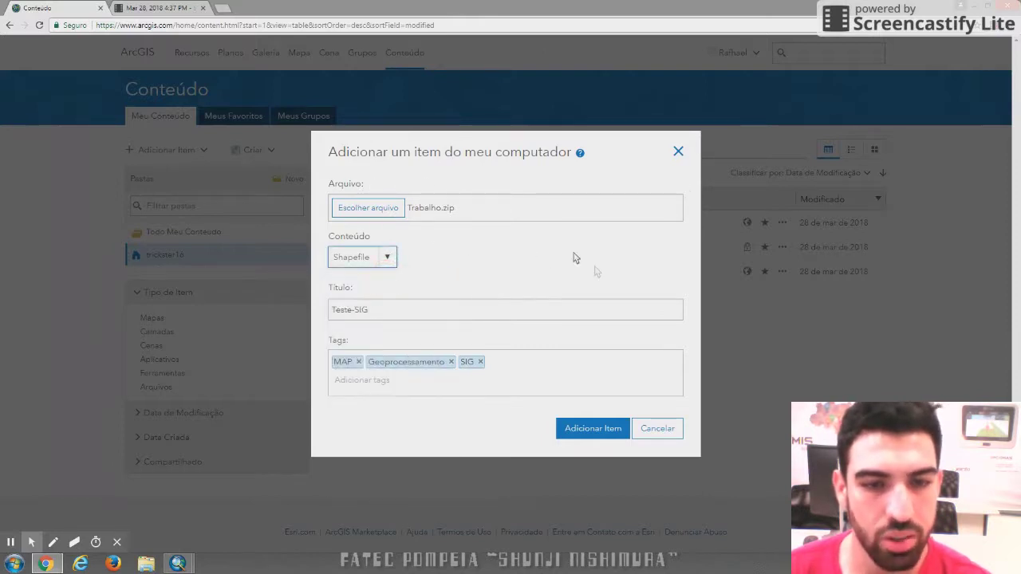
click(587, 425)
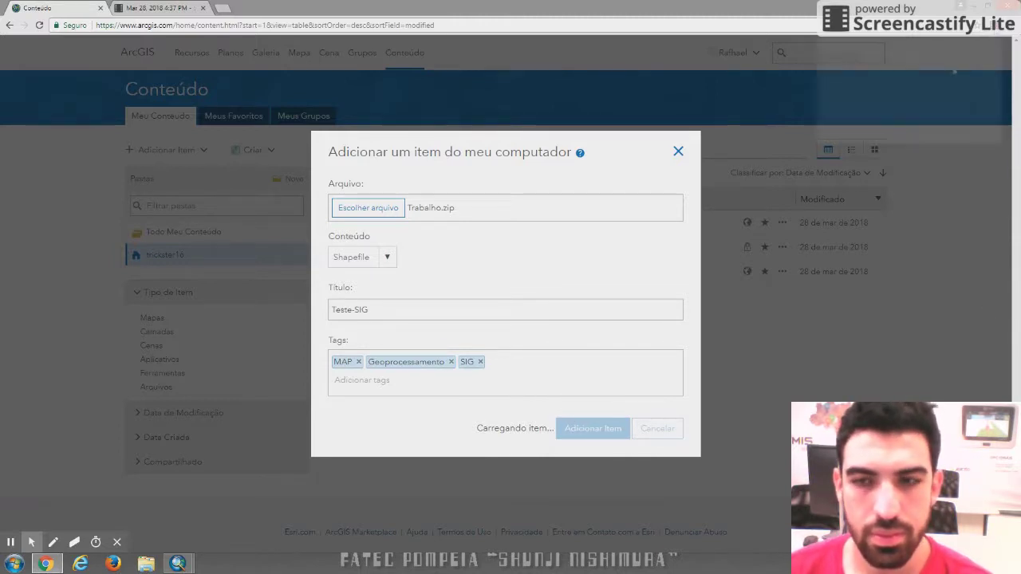
click(990, 25)
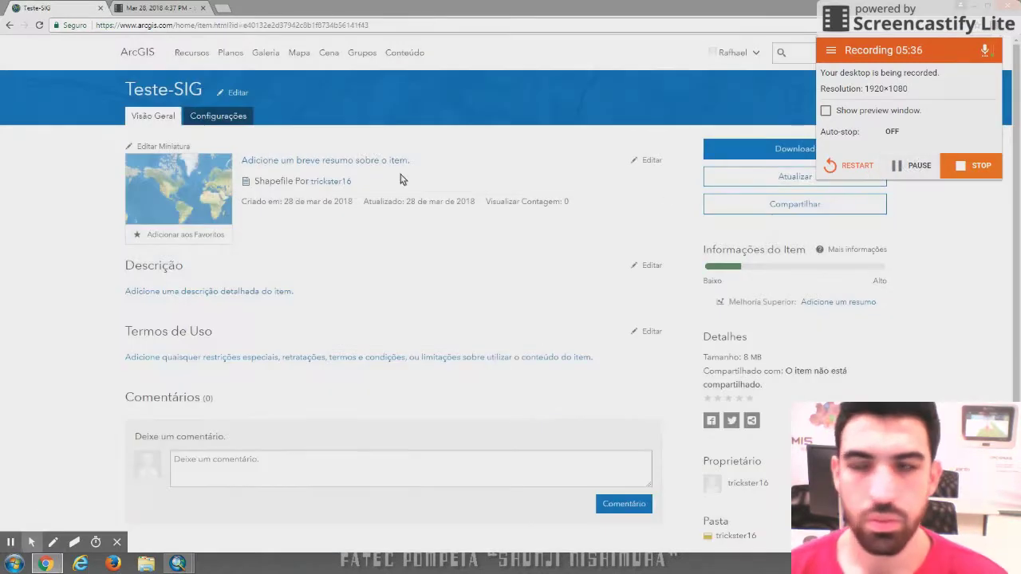
click(422, 205)
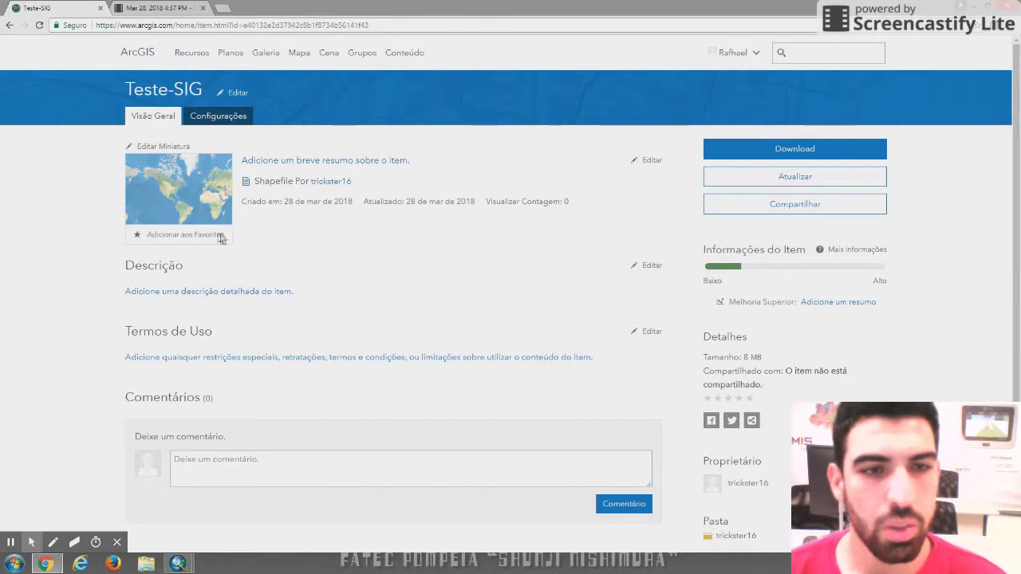
Examine the Teste-SIG item's overview, including its type, creation and update dates, size, sharing status, owner and tags
double_click(271, 181)
click(327, 203)
drag(351, 183, 297, 201)
click(297, 240)
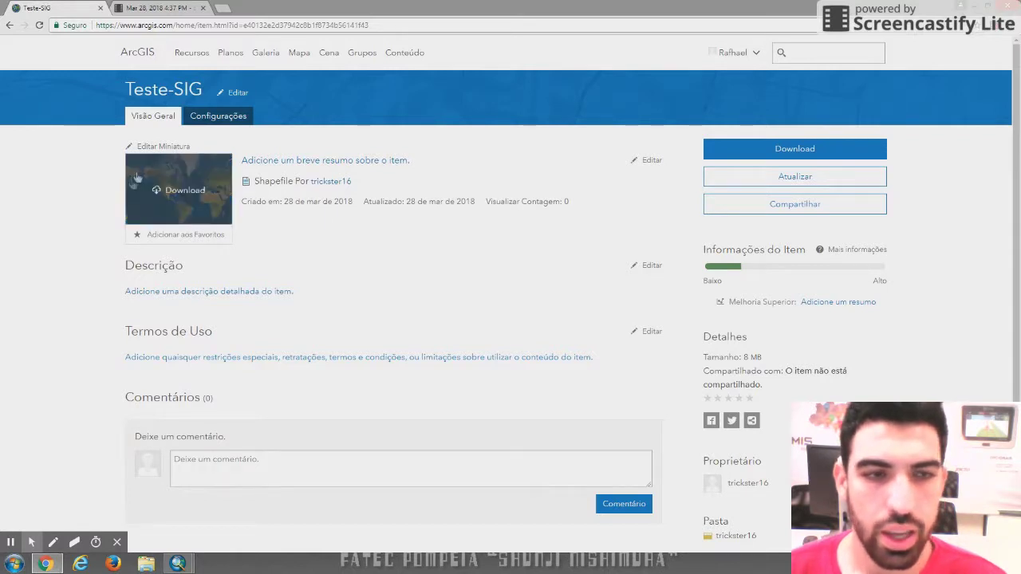
drag(707, 340, 830, 388)
click(780, 378)
click(830, 388)
scroll(782, 371, down, 1)
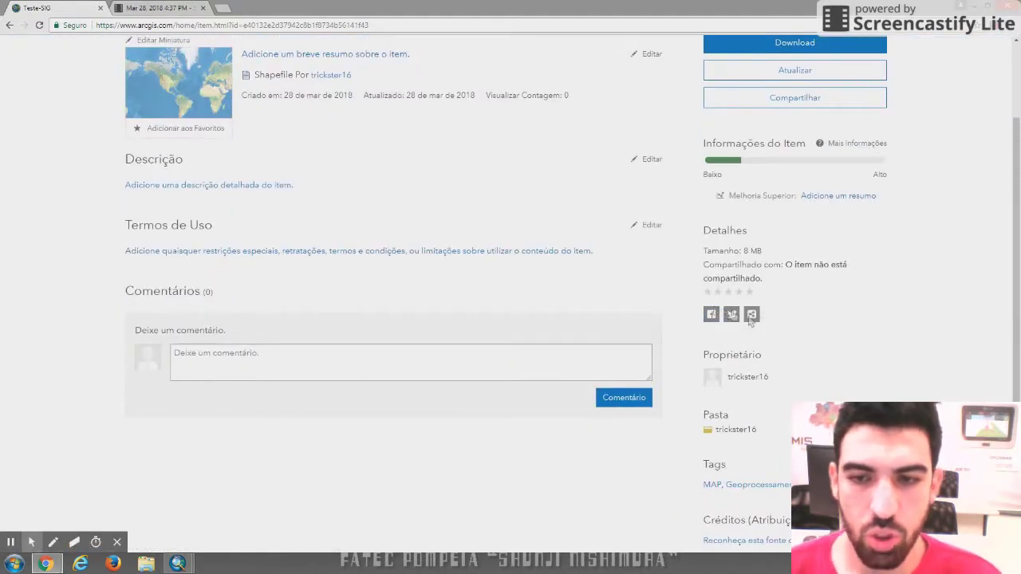
scroll(816, 319, down, 1)
scroll(816, 311, up, 3)
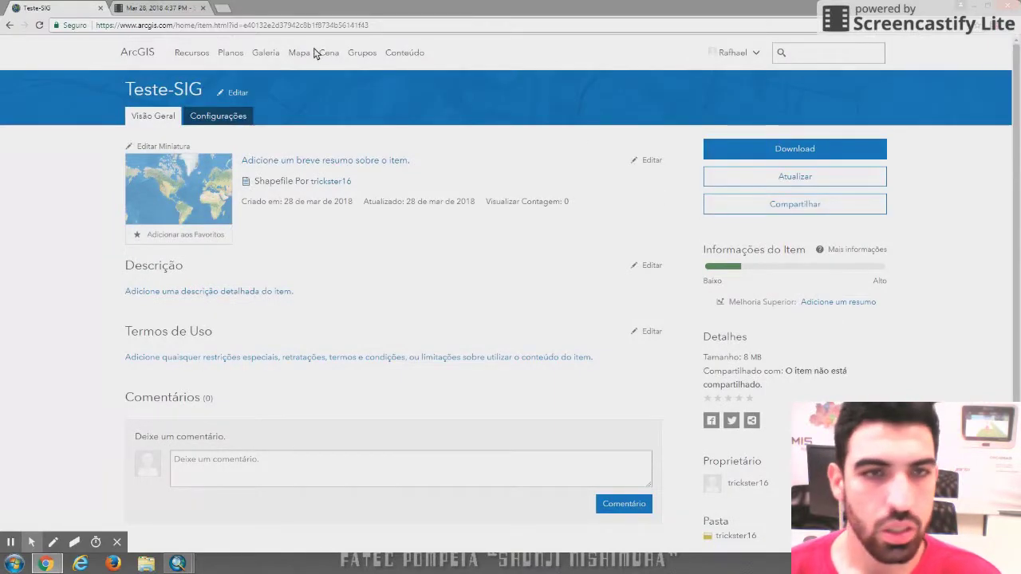
Search all content for Teste-SIG and open the shapefile item with that title
click(812, 56)
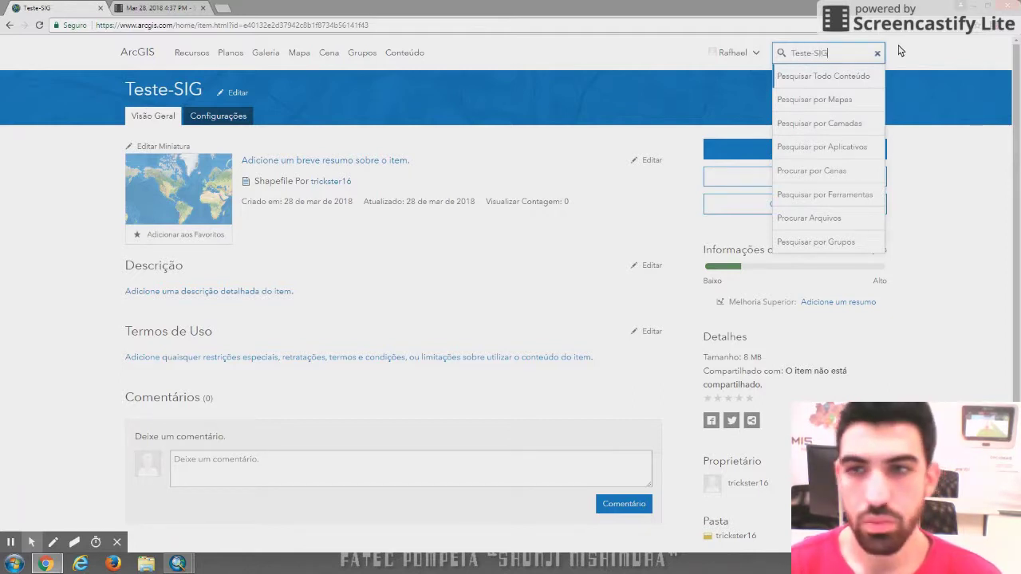
key(Return)
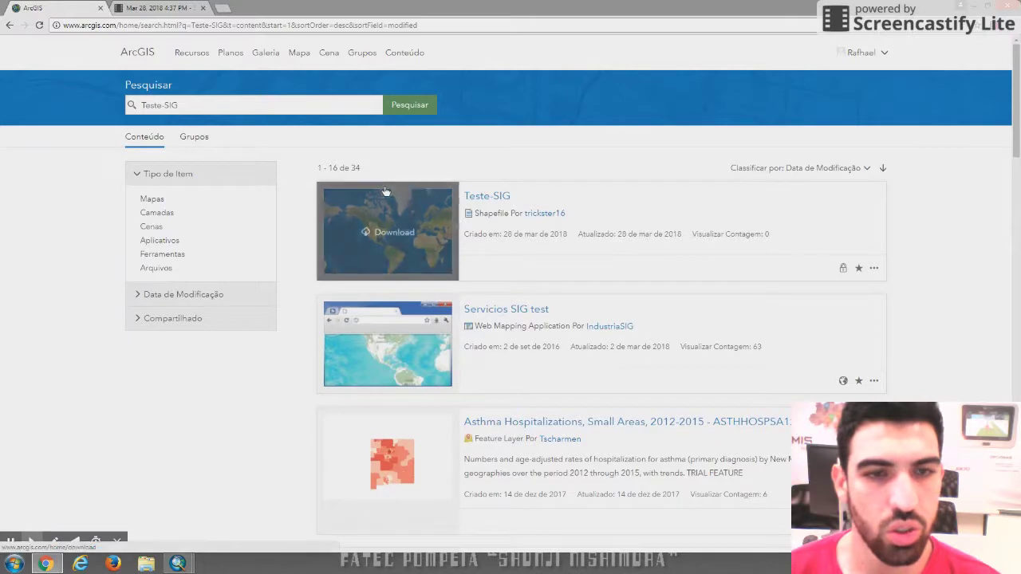
click(487, 197)
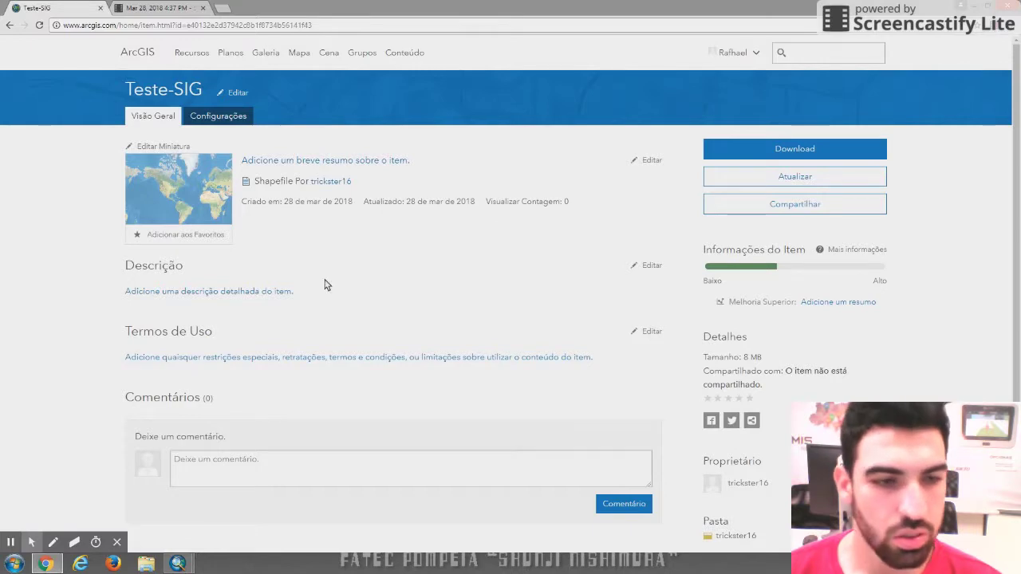
Review the opened Teste-SIG item page, looking at its details and view count
scroll(325, 285, down, 2)
scroll(325, 284, up, 2)
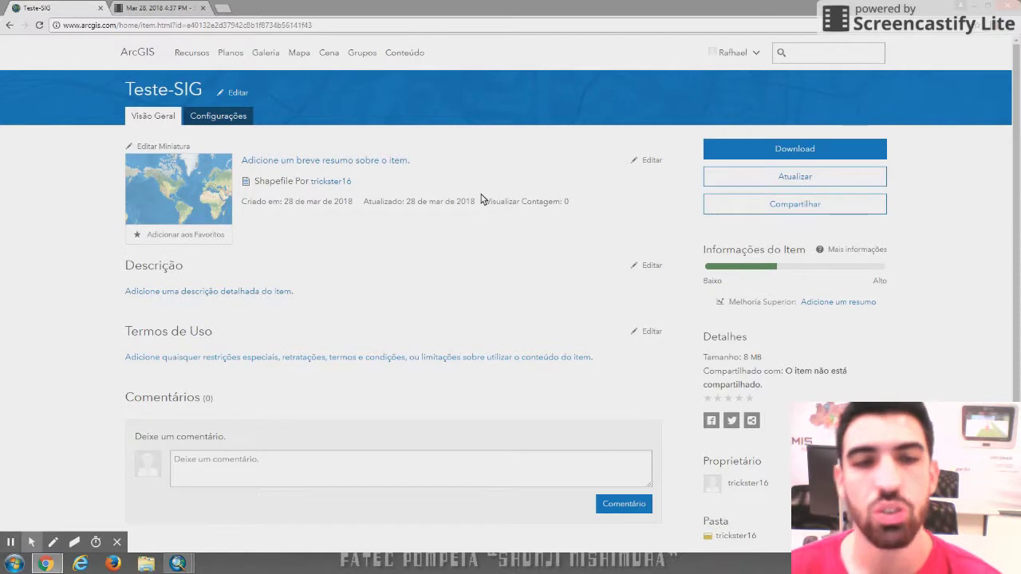
click(567, 199)
click(580, 204)
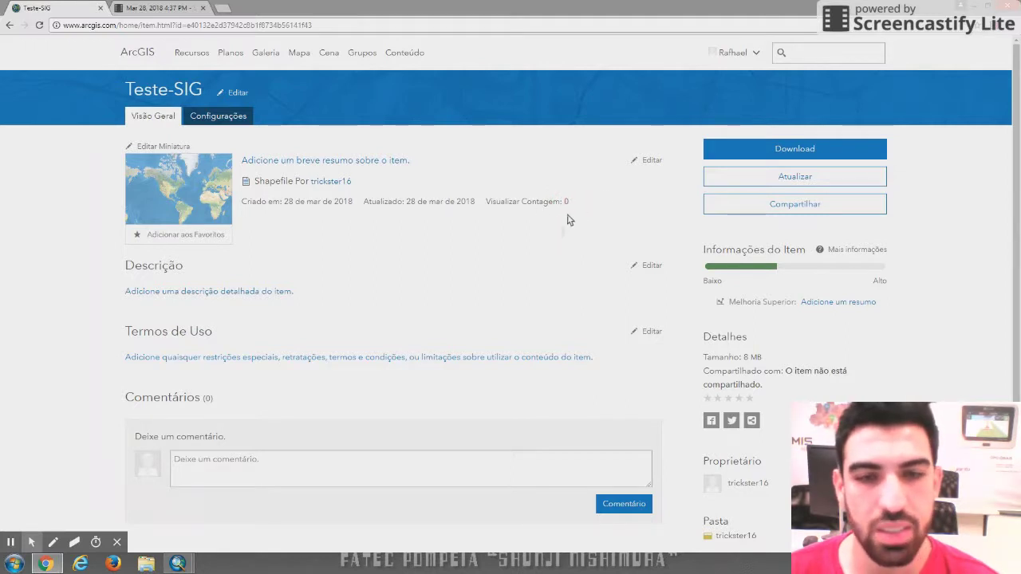
click(576, 205)
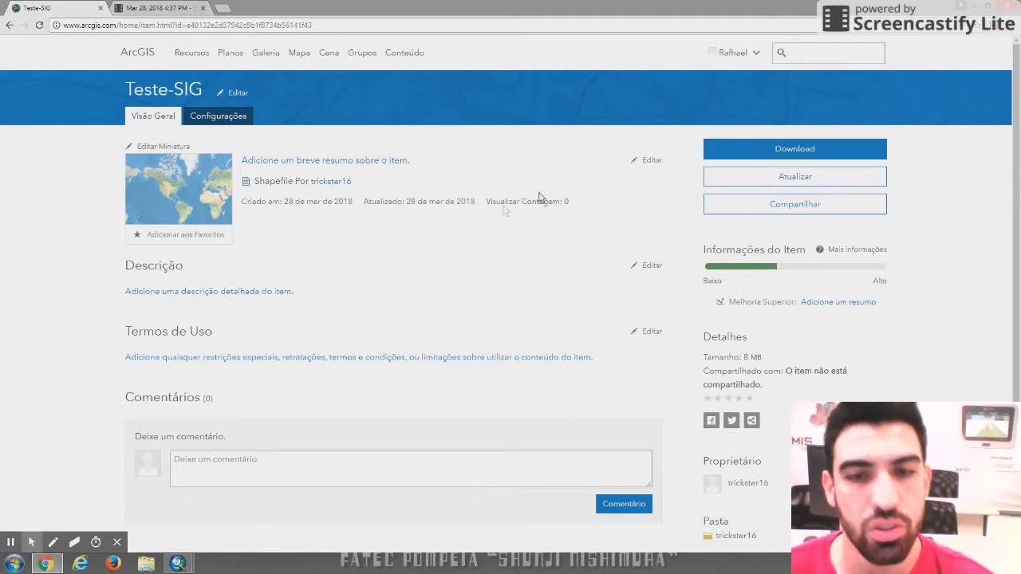
click(594, 204)
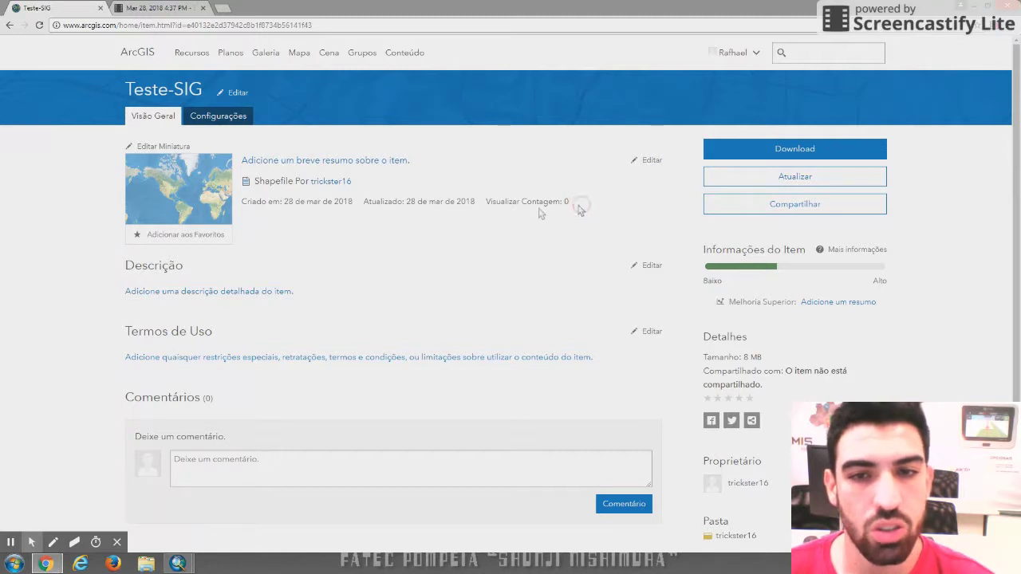